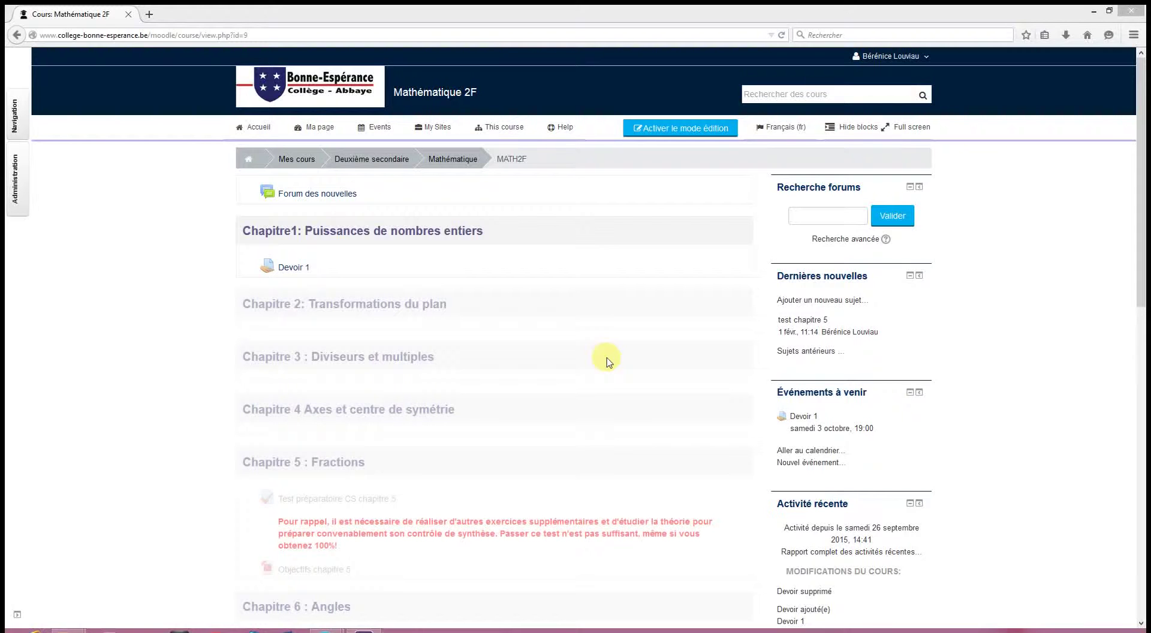
- Turn on the course's editing mode and open the settings of the assignment Devoir 1 in Chapitre1
click(662, 134)
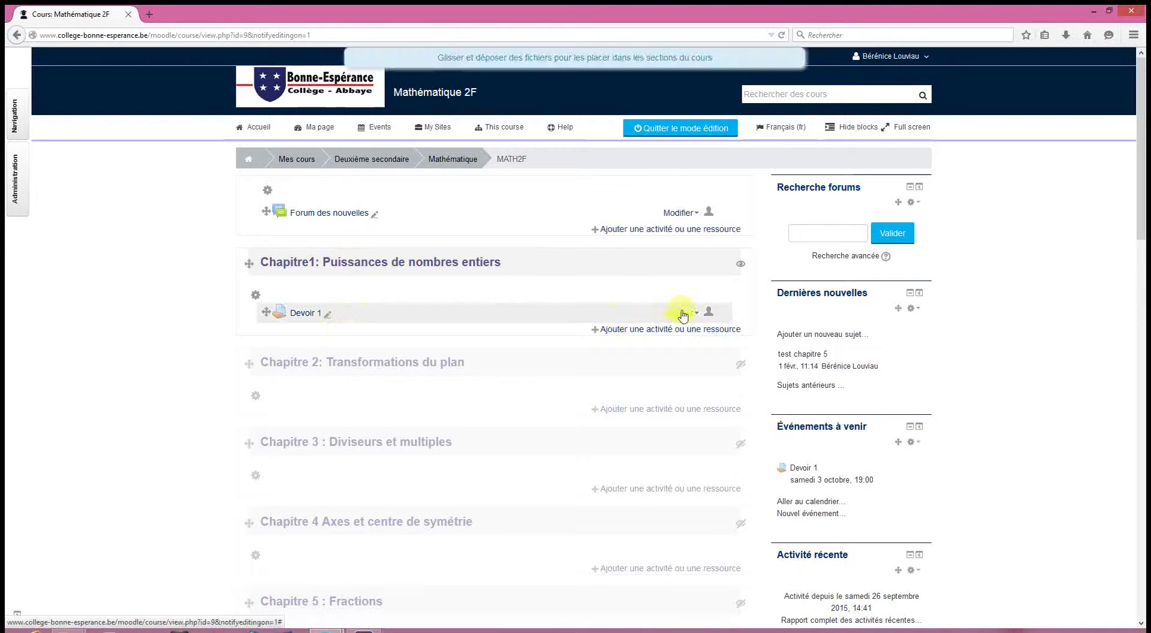
click(682, 313)
click(672, 330)
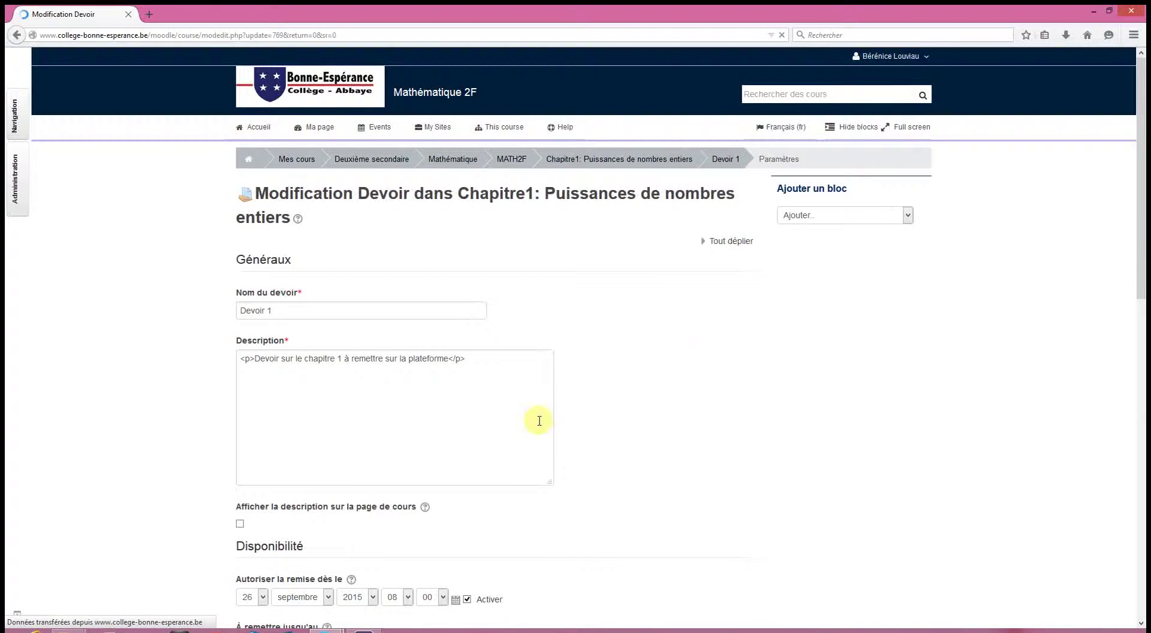
- Set the assignment's grading method to "Grille d'évaluation", then save and display it
scroll(539, 421, down, 10)
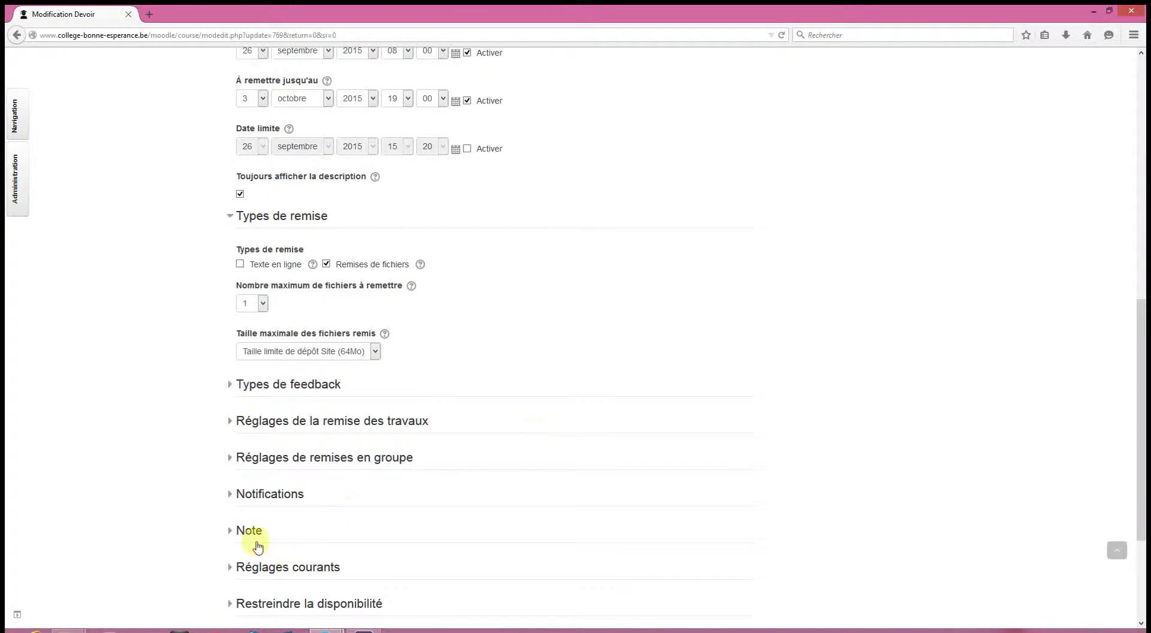
scroll(478, 530, down, 3)
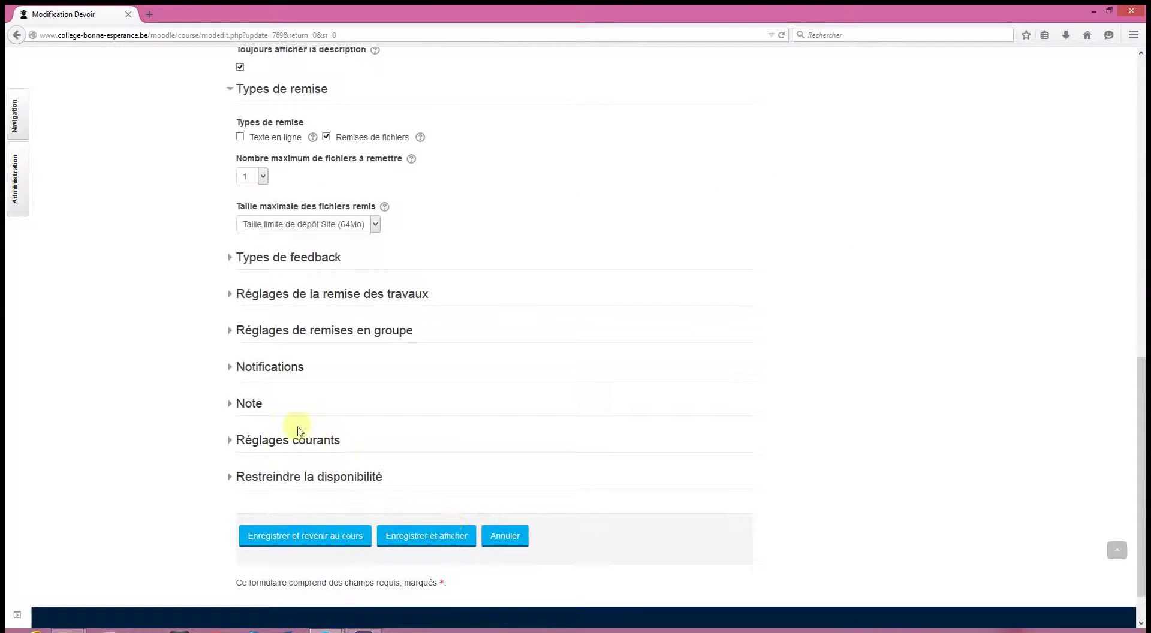
click(241, 409)
scroll(381, 473, down, 2)
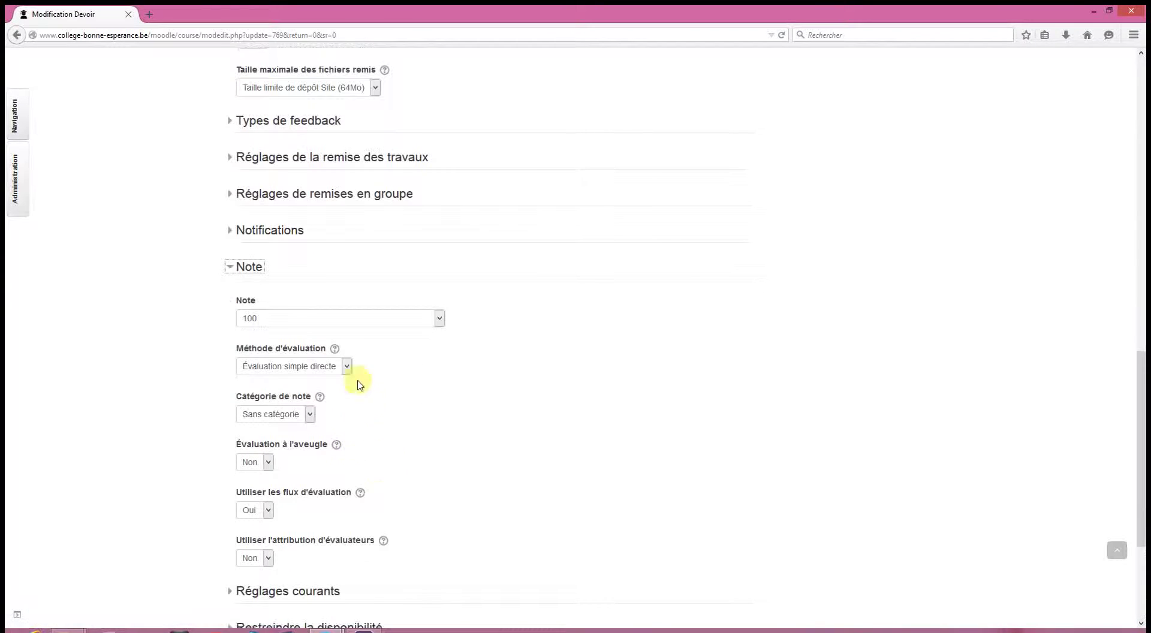
click(333, 366)
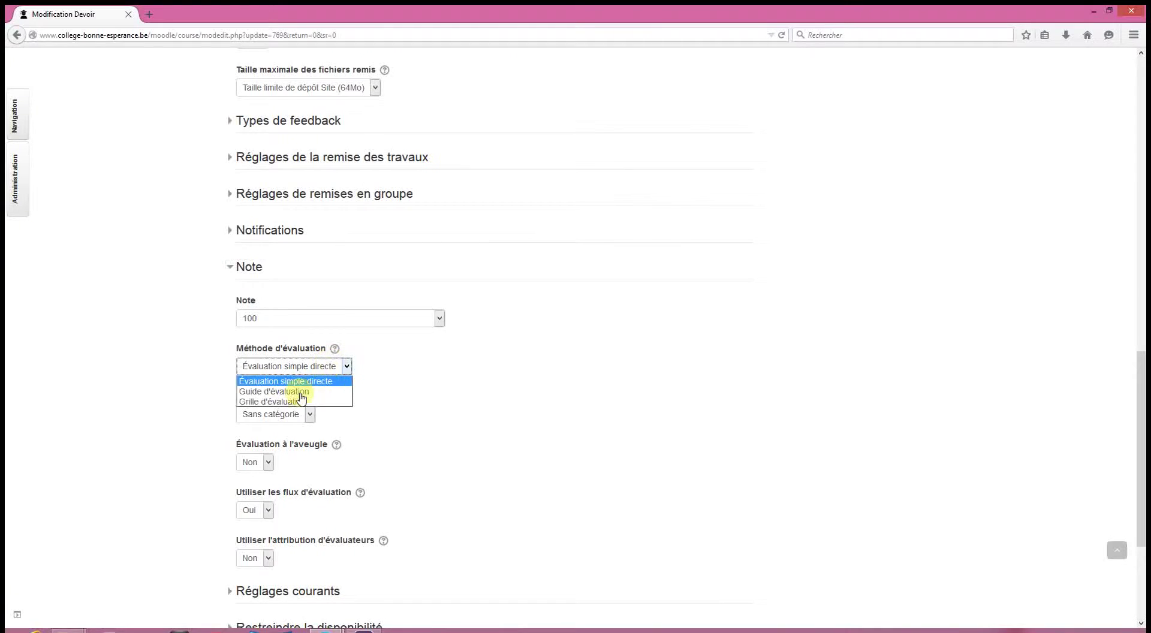
click(296, 401)
scroll(445, 426, down, 1)
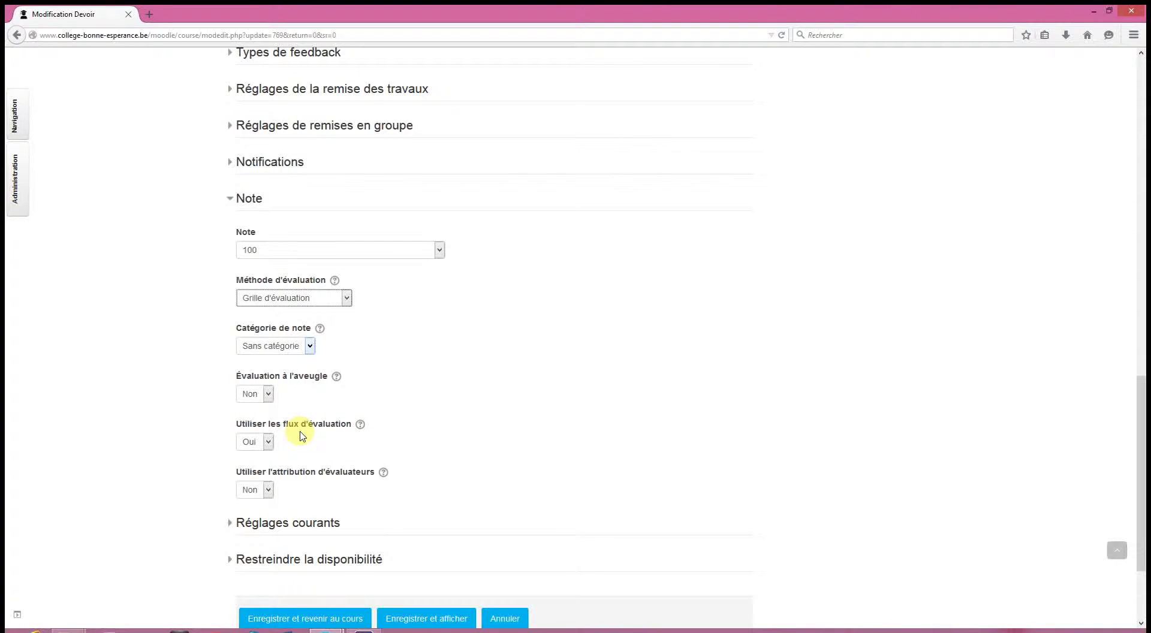
scroll(302, 436, down, 3)
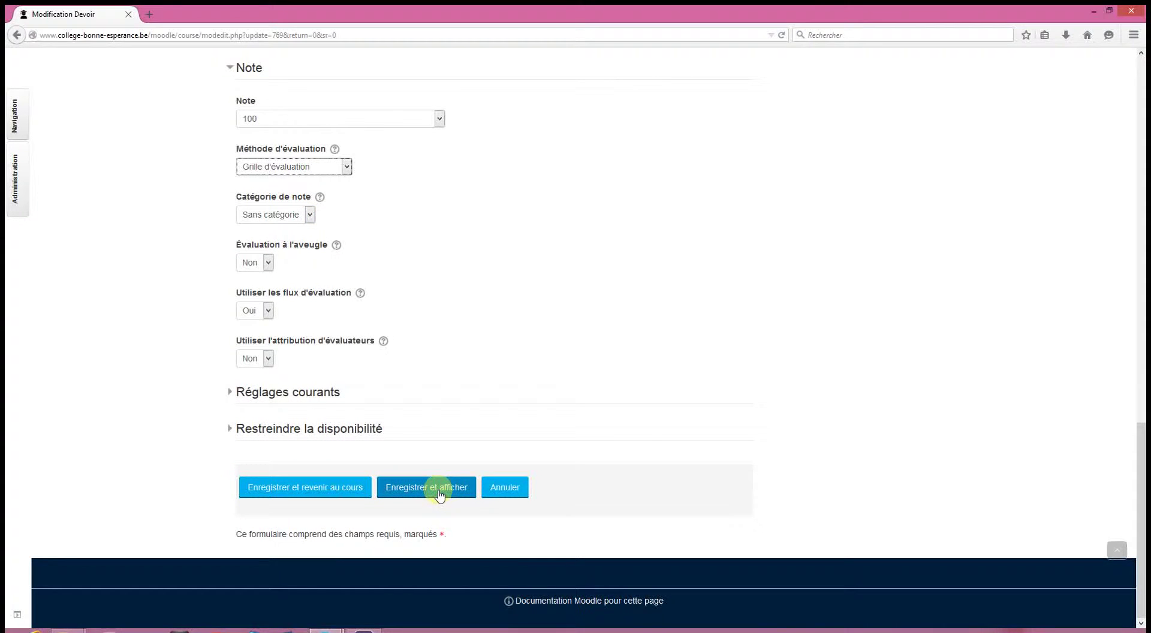
click(439, 491)
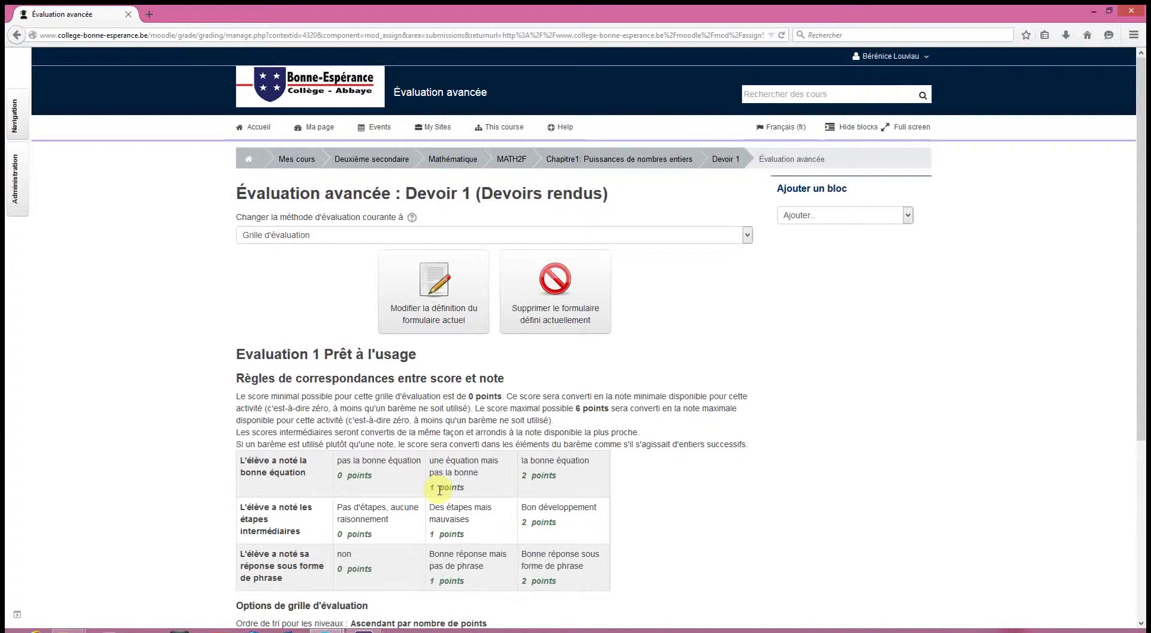
- Open the definition of the current rubric, Evaluation 1, for editing
scroll(566, 413, down, 2)
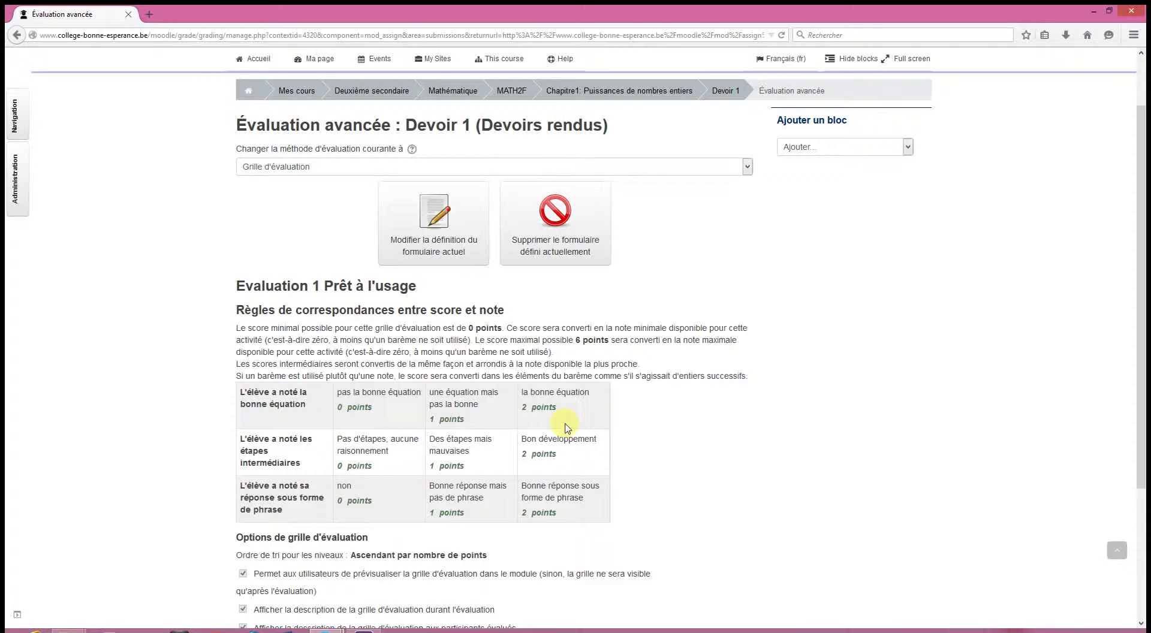
click(461, 247)
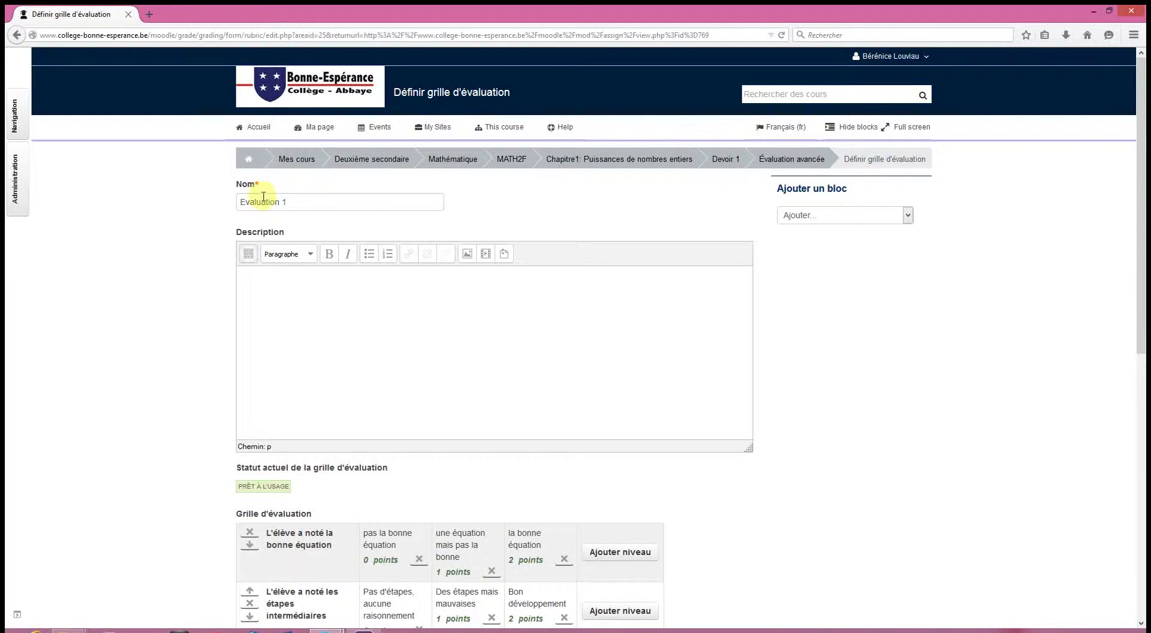
scroll(283, 306, down, 3)
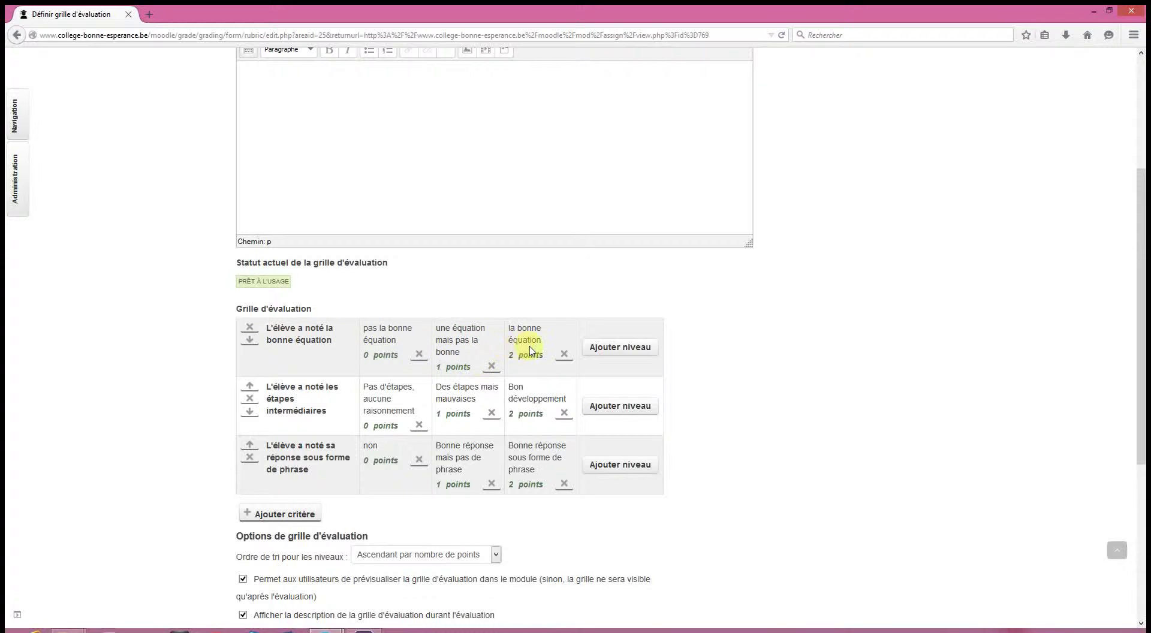
scroll(334, 381, down, 4)
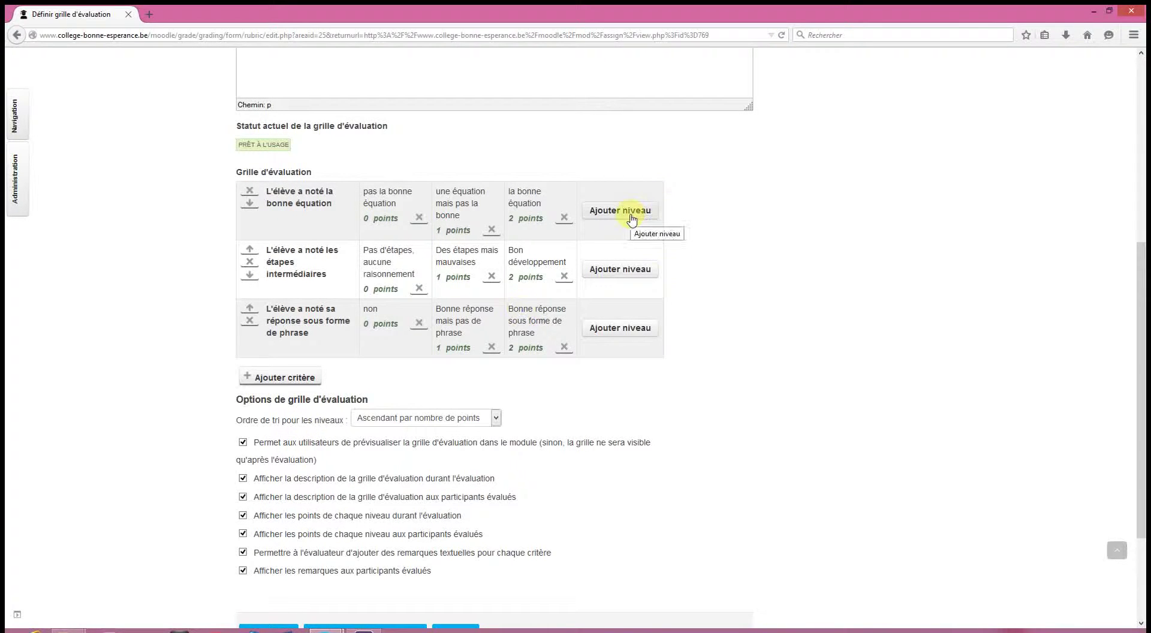
- Try adding a fourth level worth 3 points to the first criterion, and delete that level again
click(632, 218)
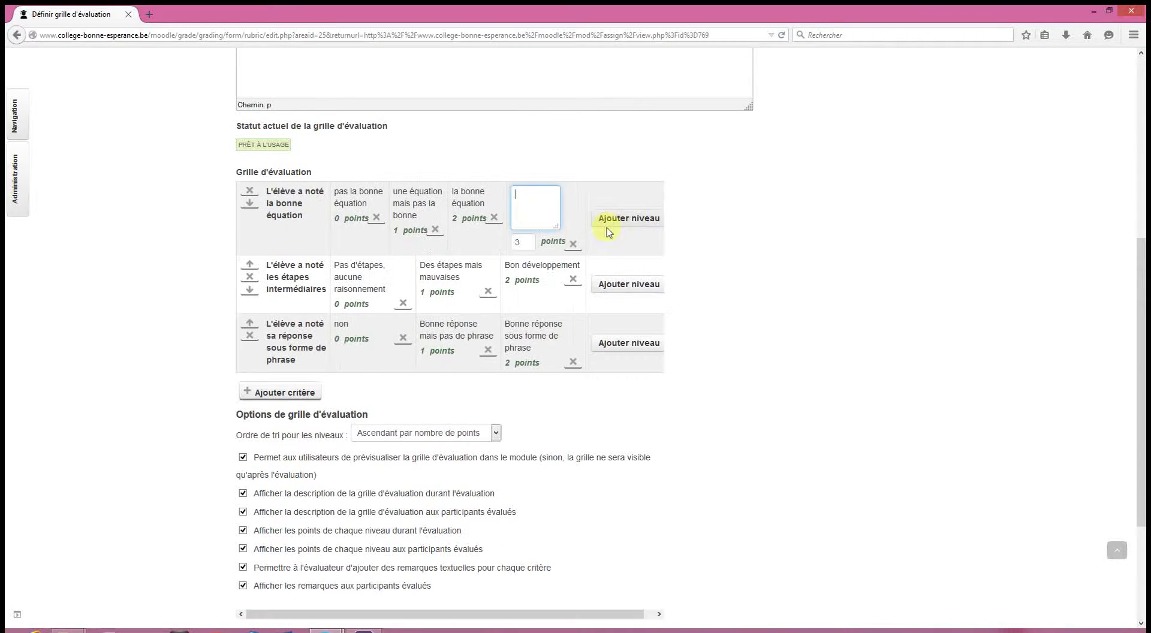
click(573, 244)
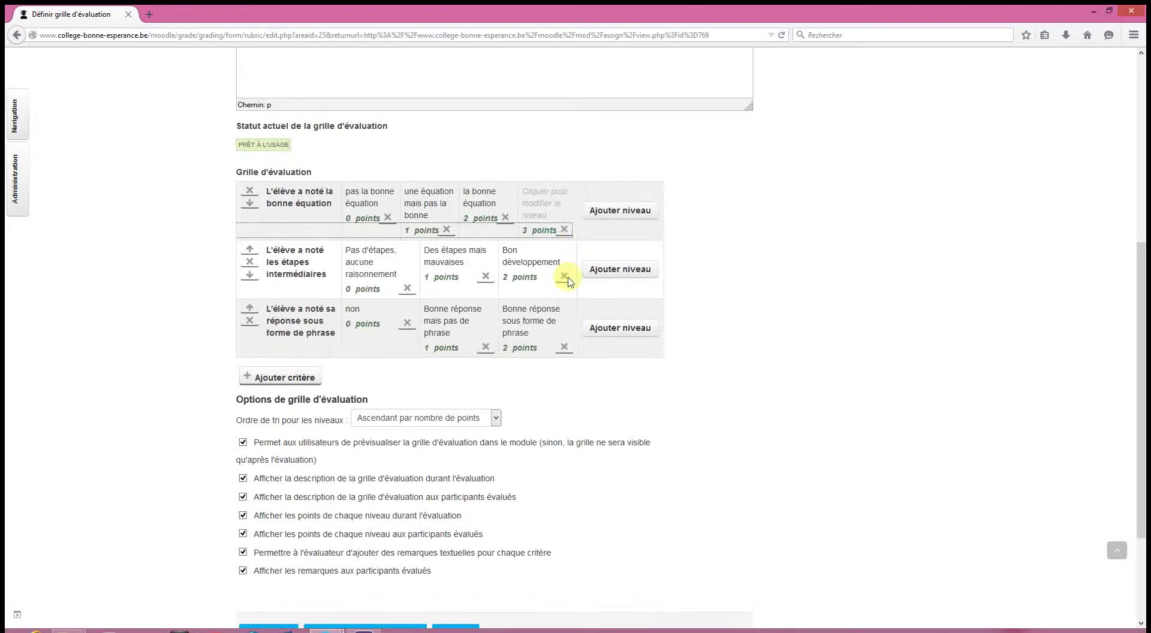
click(639, 358)
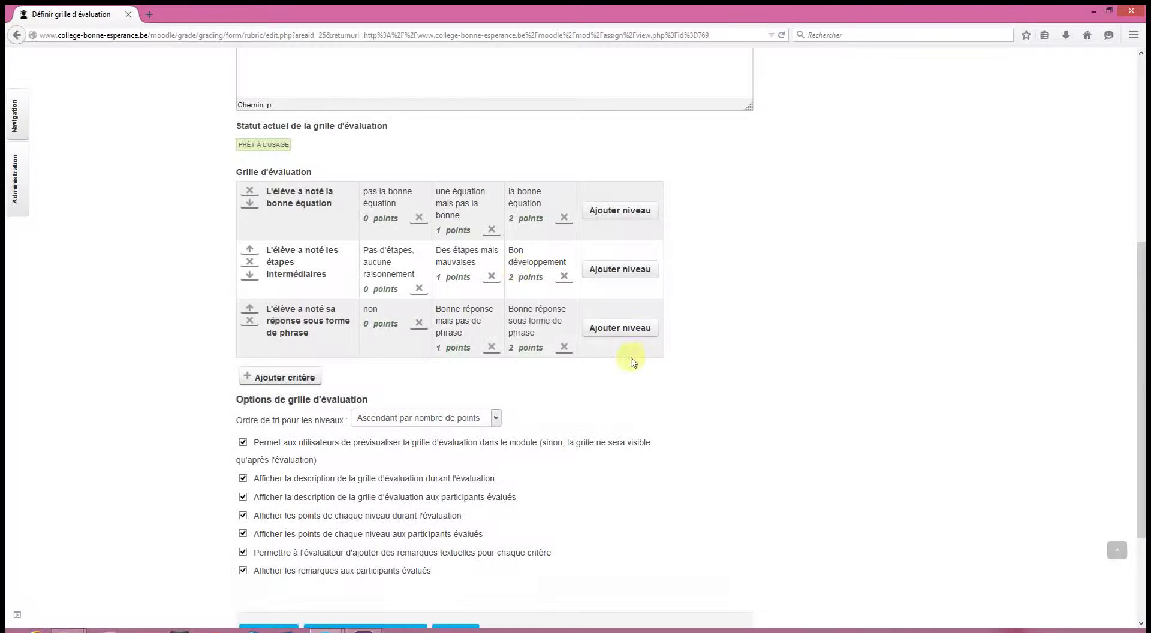
- Try adding a fourth criterion to the rubric, and delete that criterion again
click(292, 381)
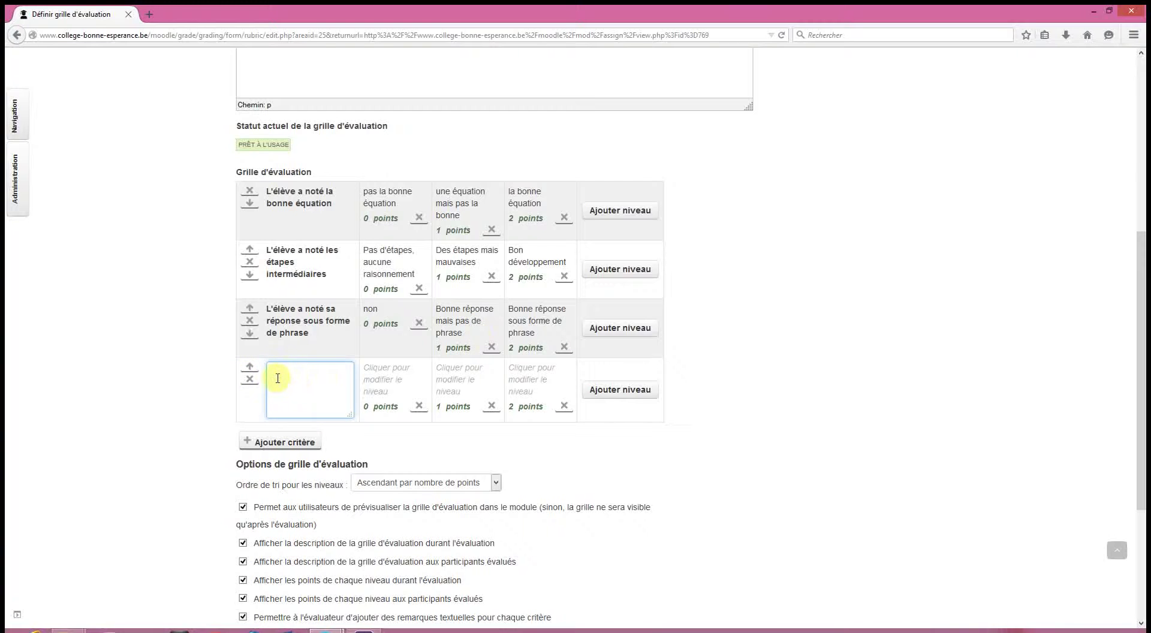
click(386, 377)
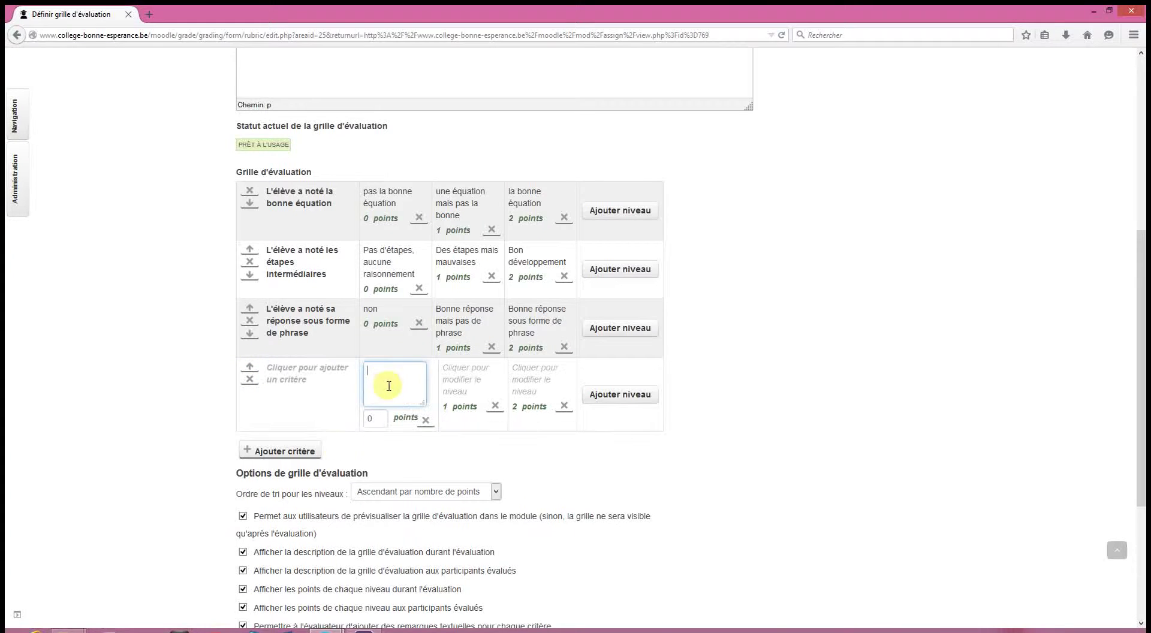
click(249, 379)
click(632, 362)
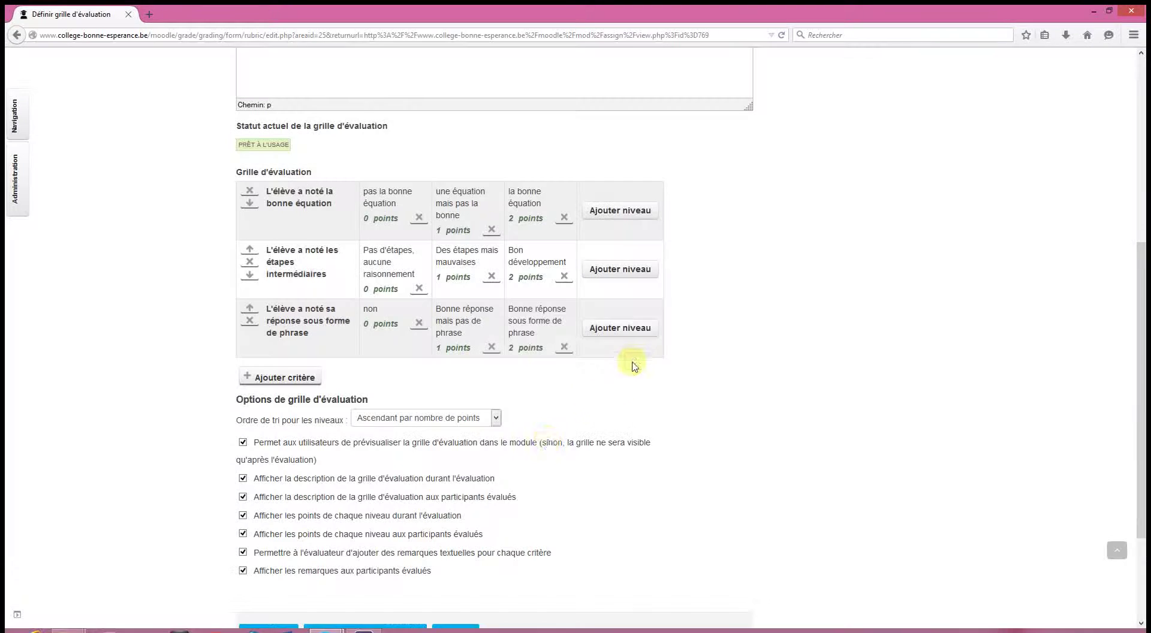
- Save the rubric and open the grading form of the first student in the submissions list
scroll(512, 462, down, 3)
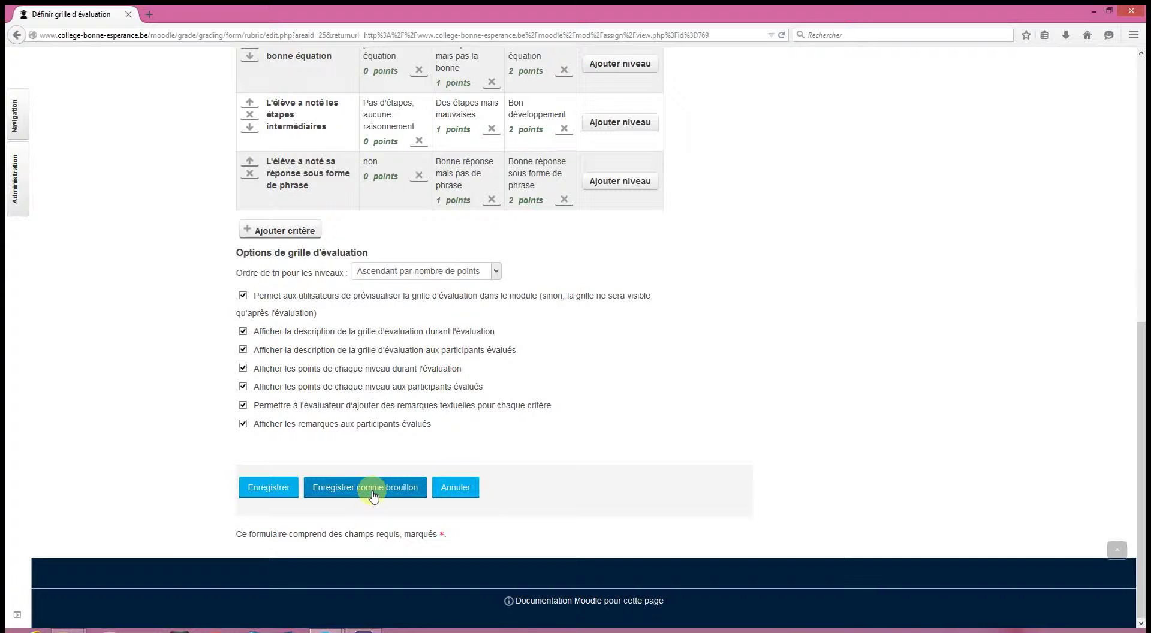
click(266, 492)
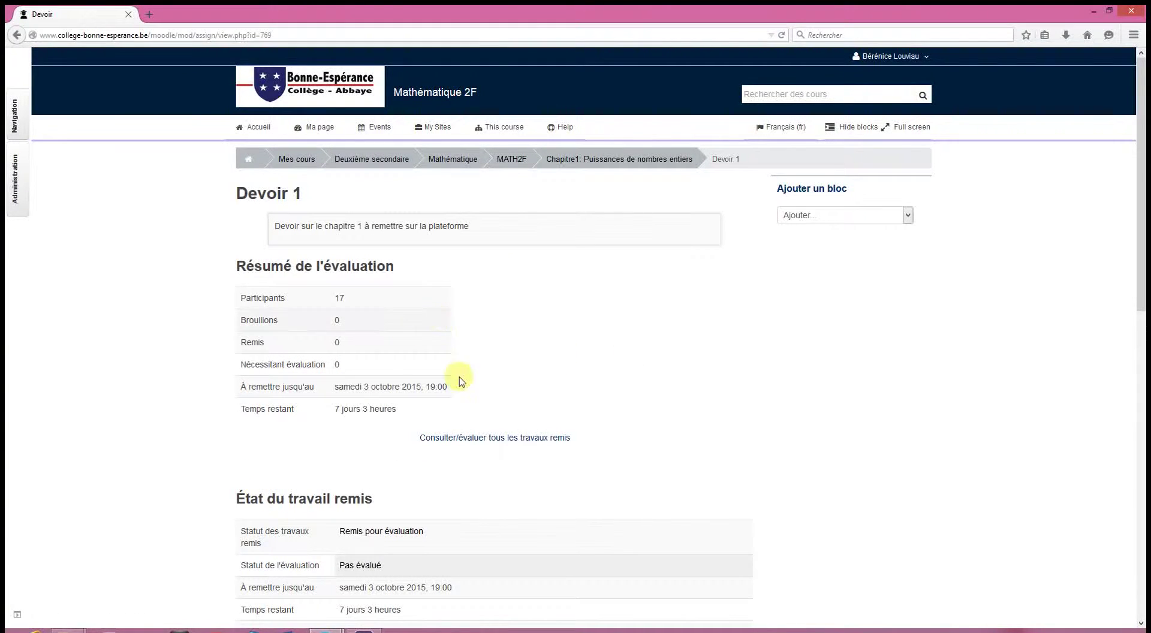
click(493, 439)
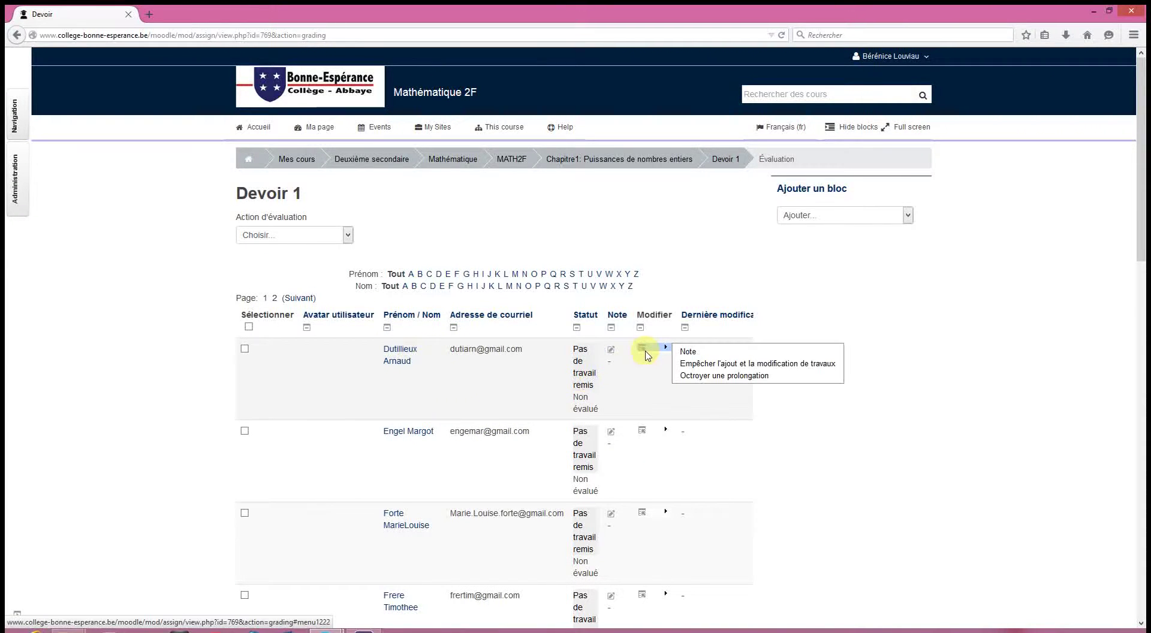
click(685, 354)
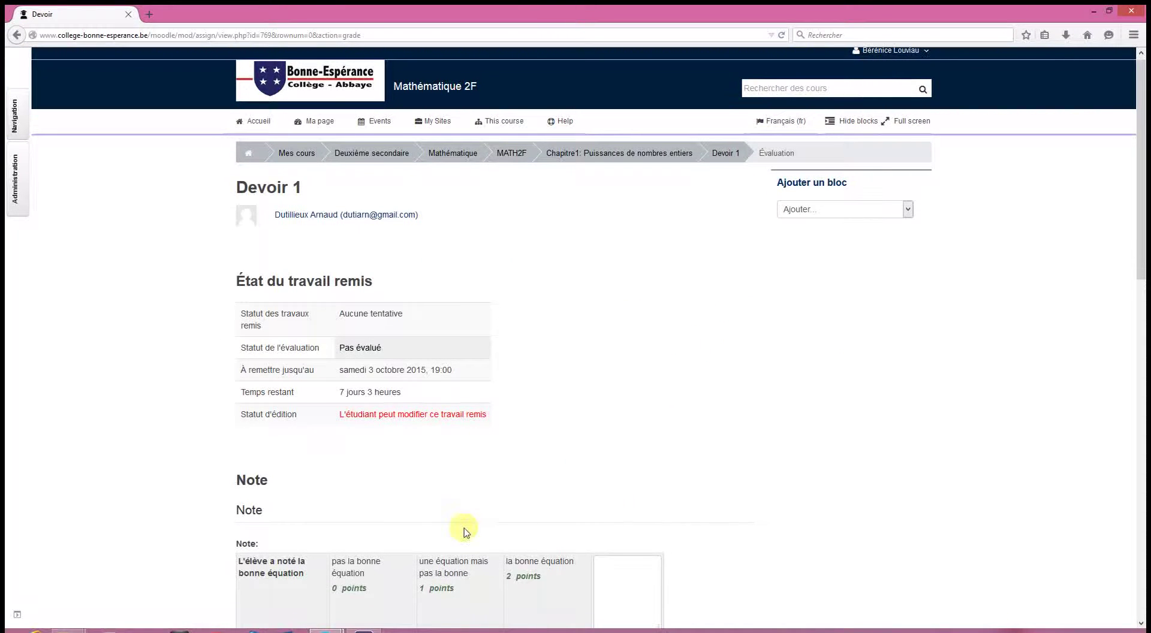
- Rate the criteria in order as "une équation mais pas la bonne" (1 point), "Bon développement" (2 points) and "non" (0 points)
scroll(303, 366, down, 3)
scroll(300, 390, down, 5)
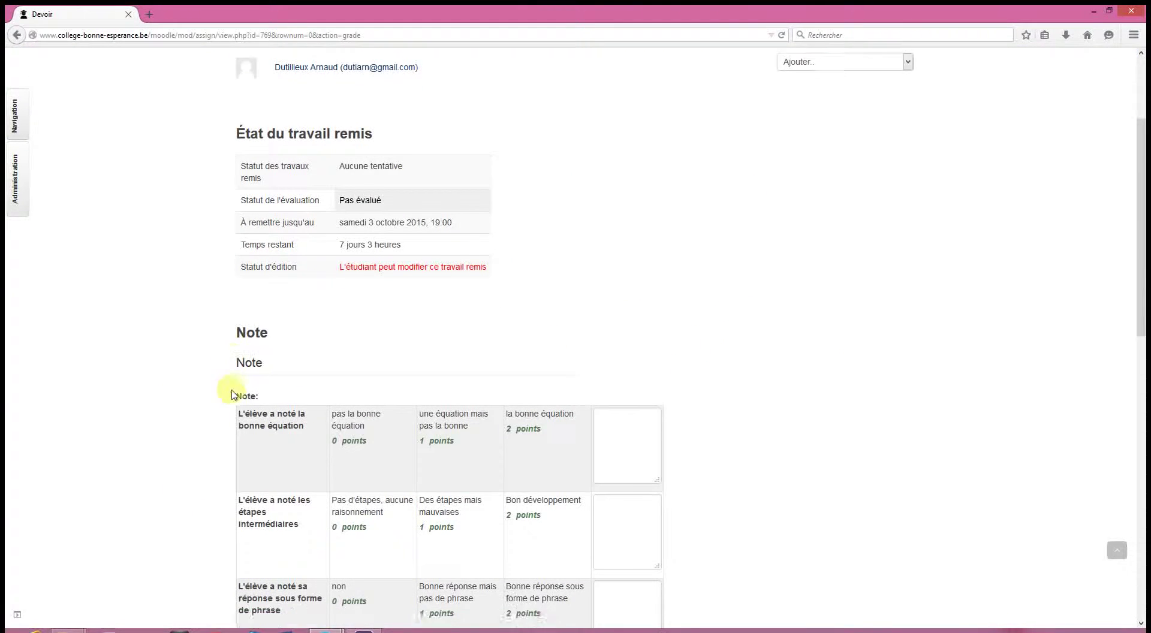
click(452, 267)
click(543, 381)
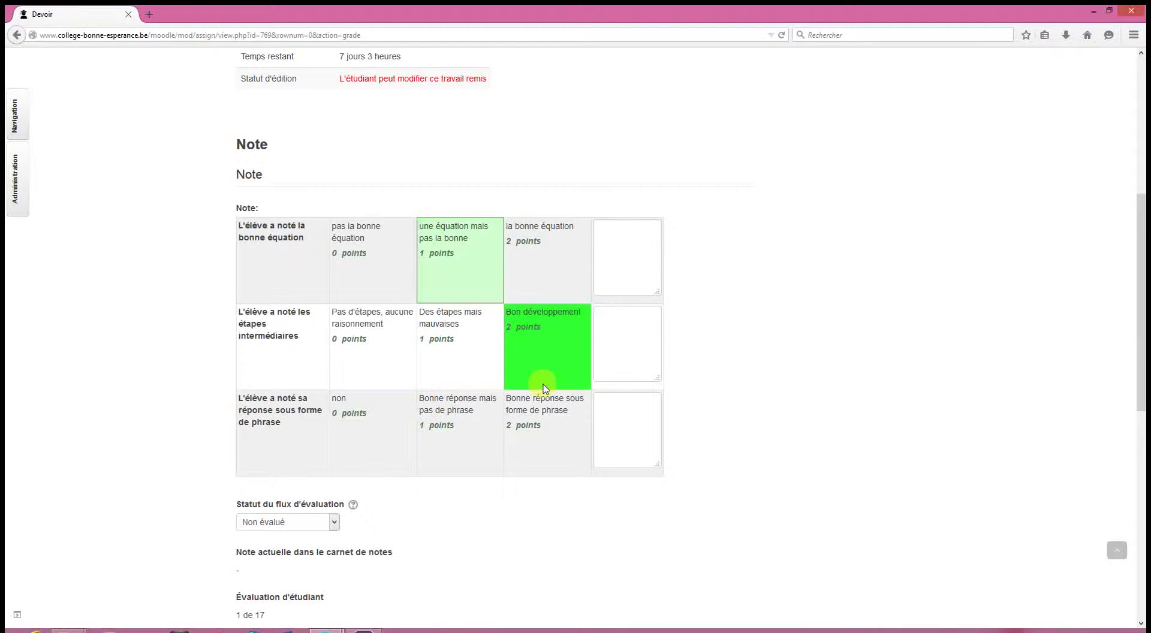
click(348, 412)
- Enter the remarks "Partiel", "TB" and "Non fait" for the first, second and third criteria
click(623, 251)
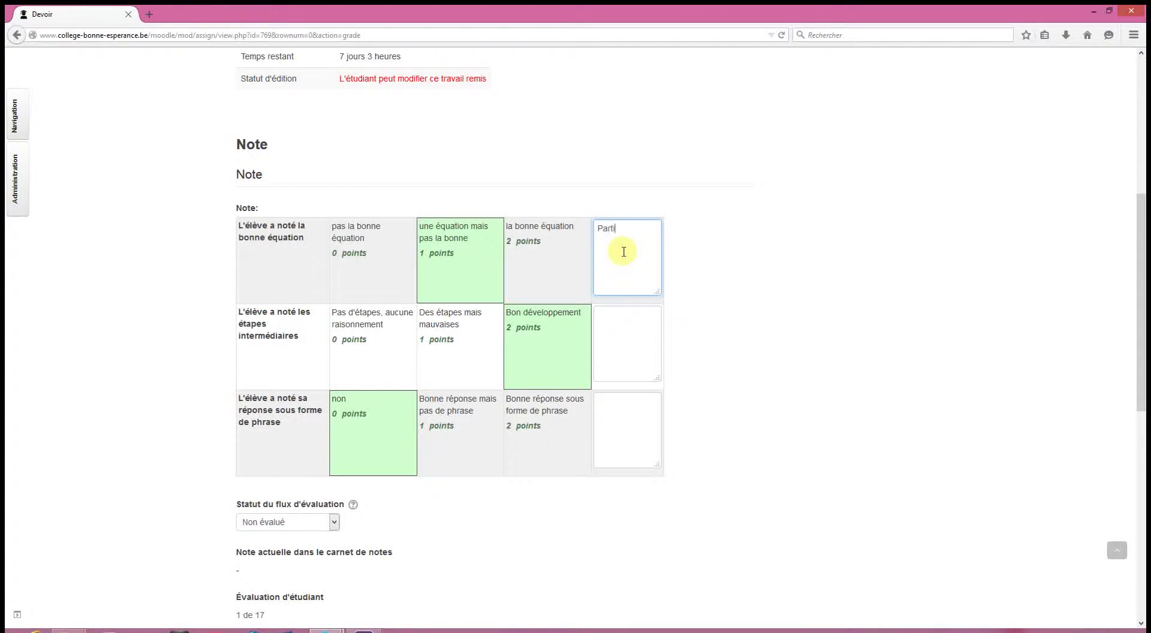
click(634, 367)
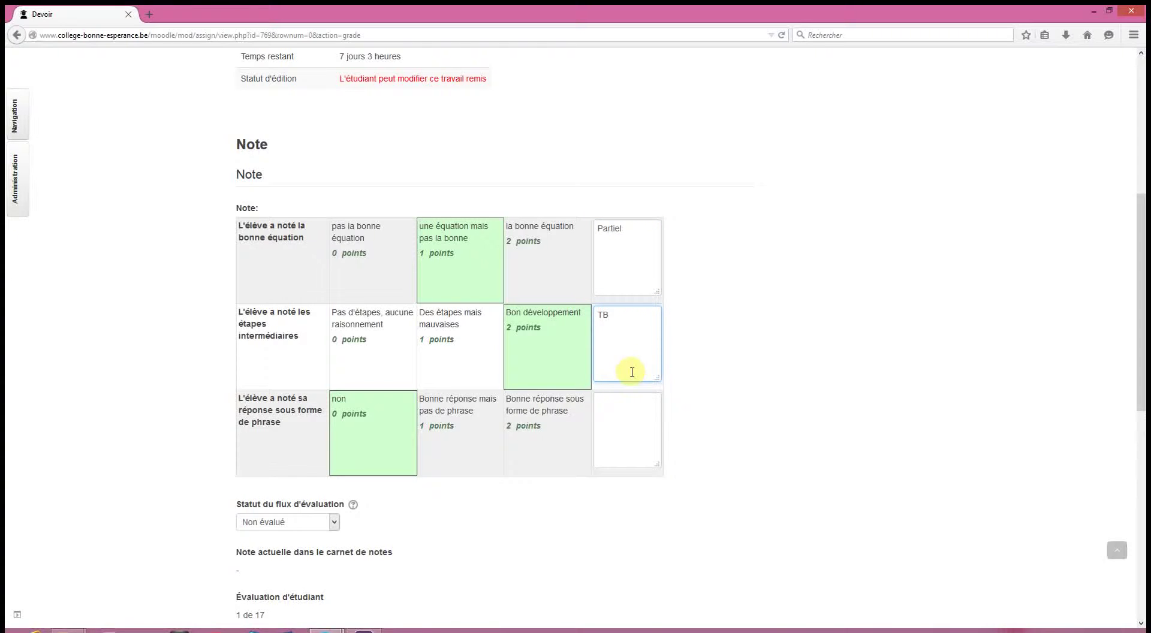
click(617, 424)
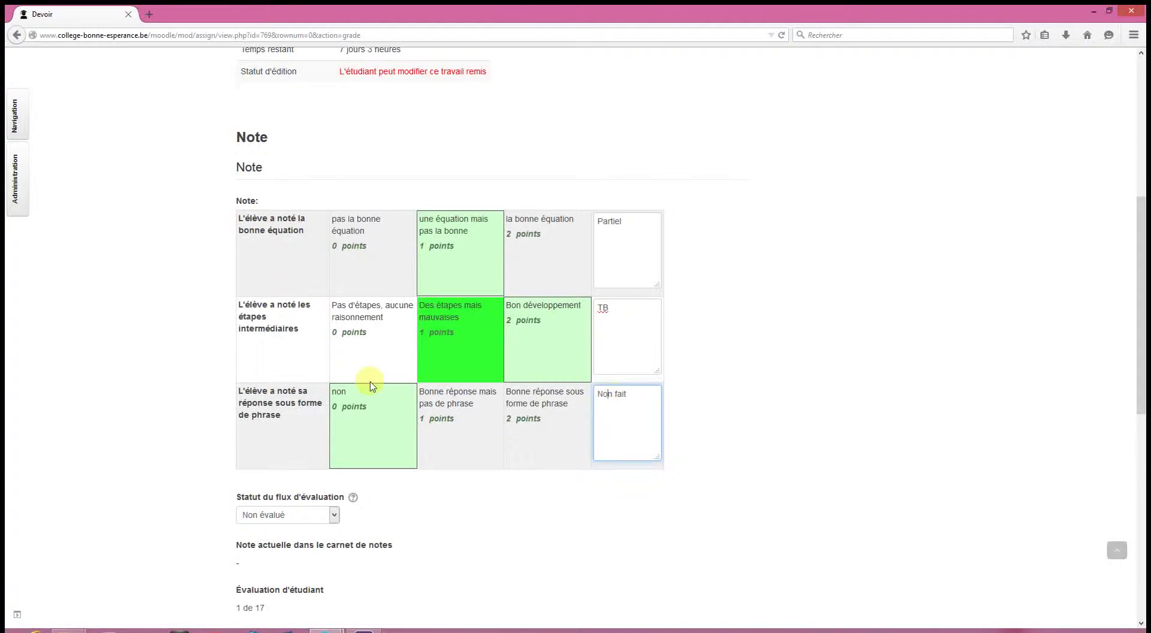
- Examine the grading workflow status options, the feedback comment area and the student notification setting
scroll(373, 380, down, 3)
click(322, 317)
click(322, 317)
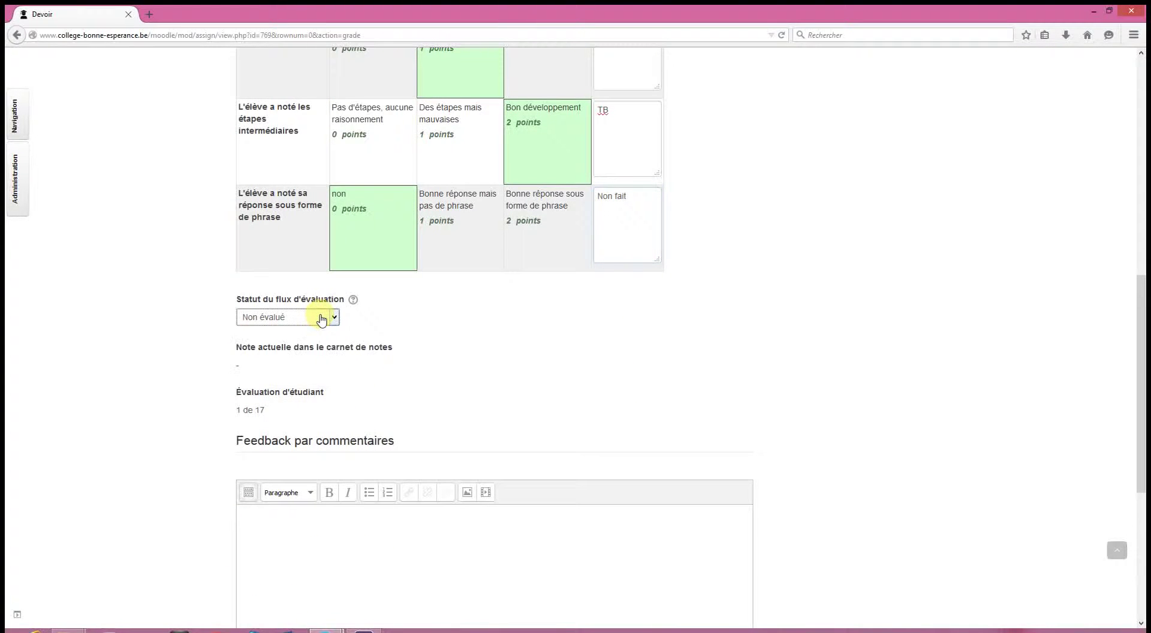
click(322, 317)
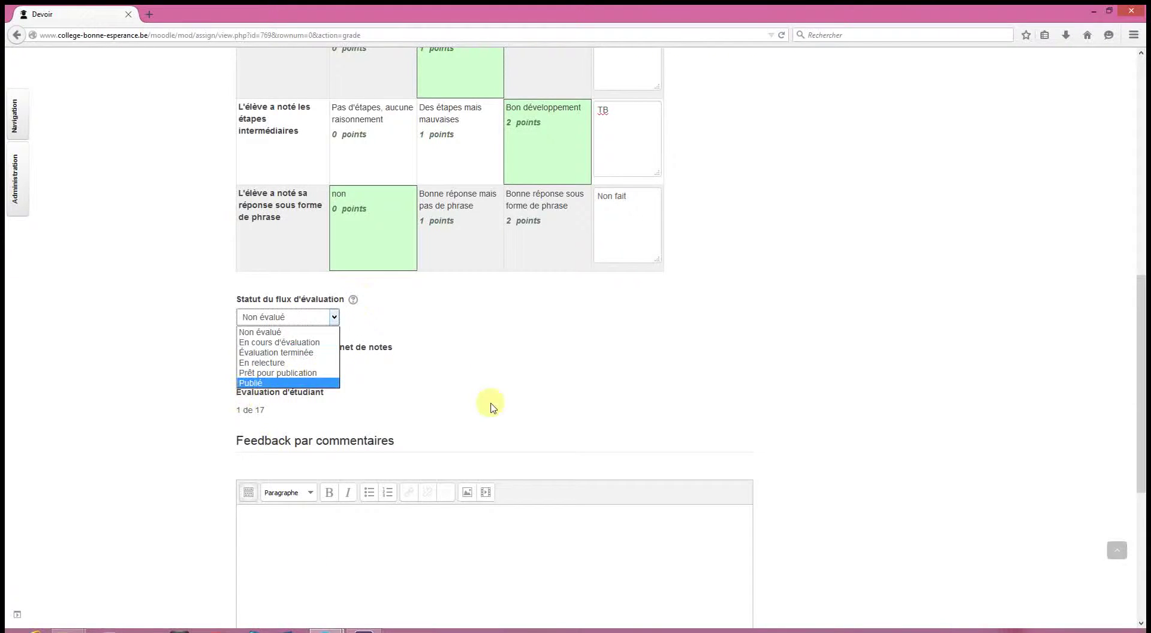
click(491, 407)
scroll(347, 470, down, 2)
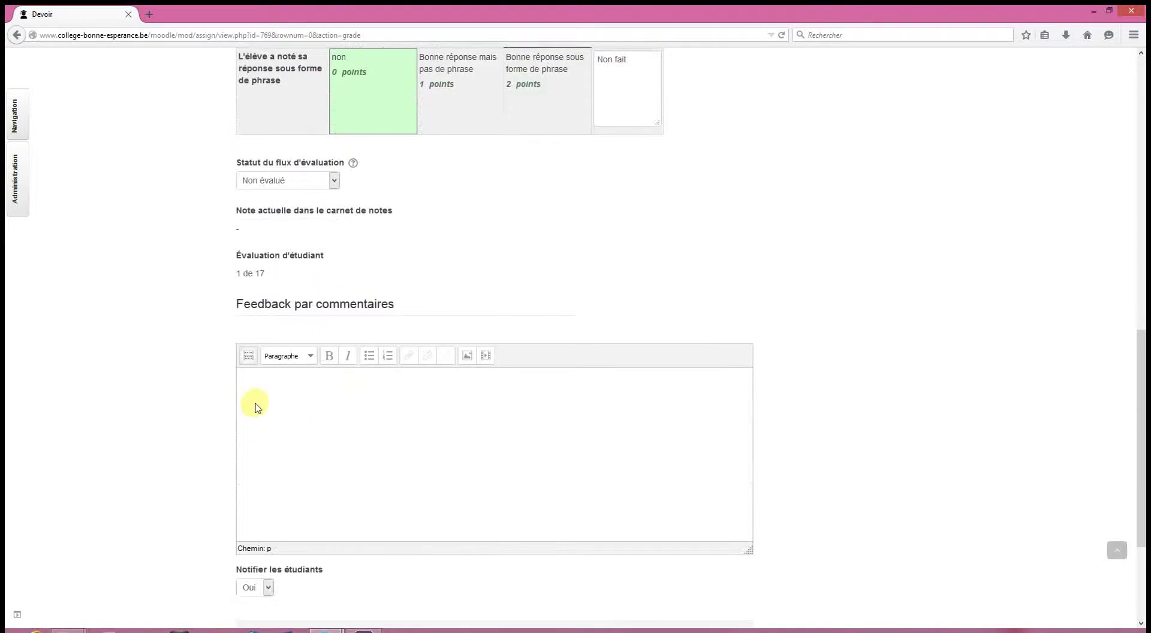
scroll(437, 553, down, 3)
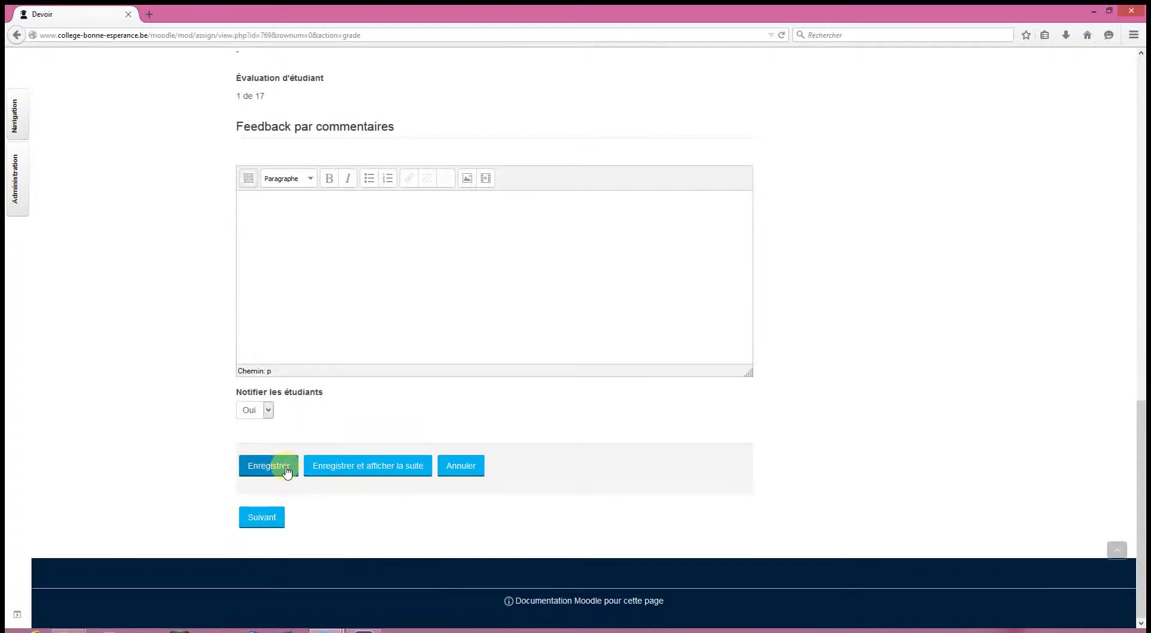
- Leave the student's grading form without saving and open the settings of Devoir 1 from the MATH2F course page
scroll(669, 495, up, 8)
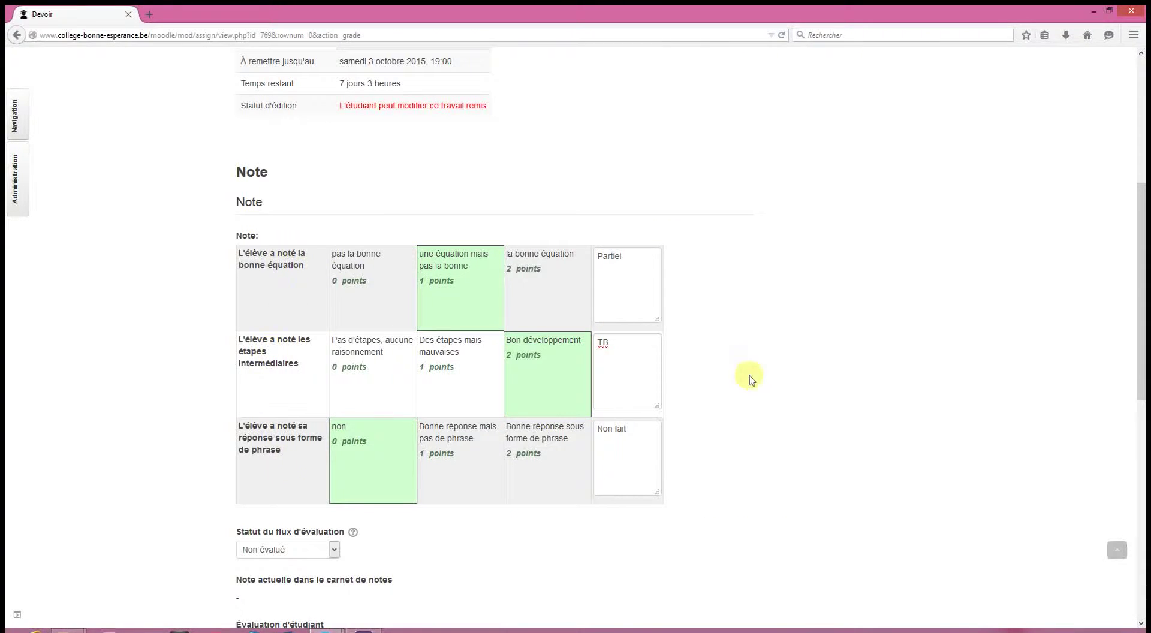
scroll(875, 378, up, 5)
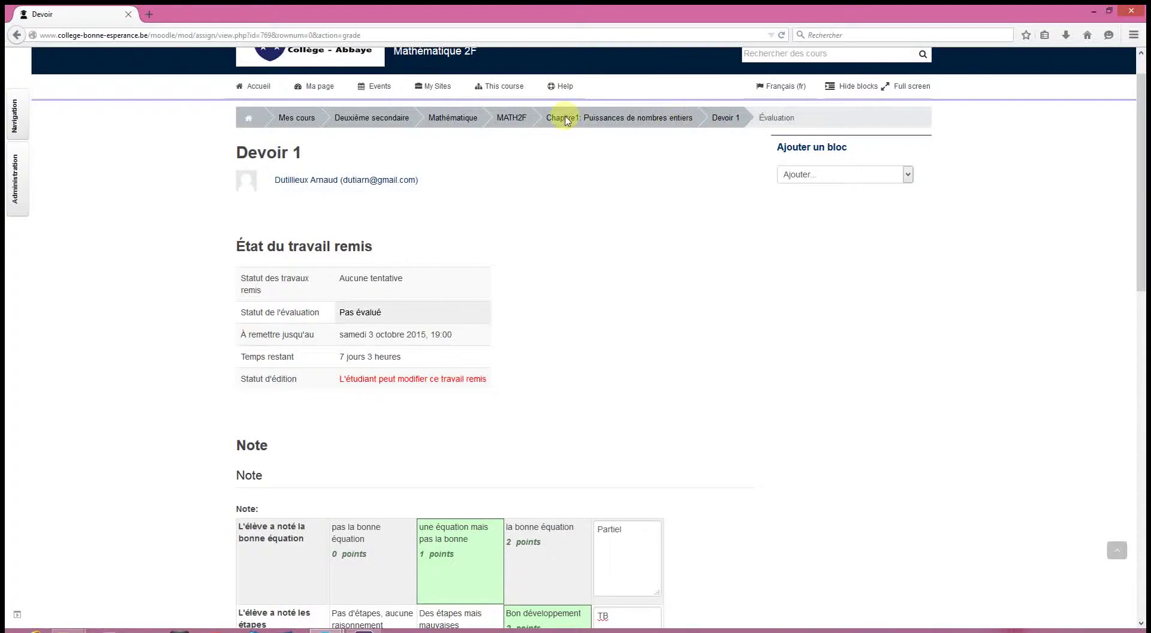
click(528, 115)
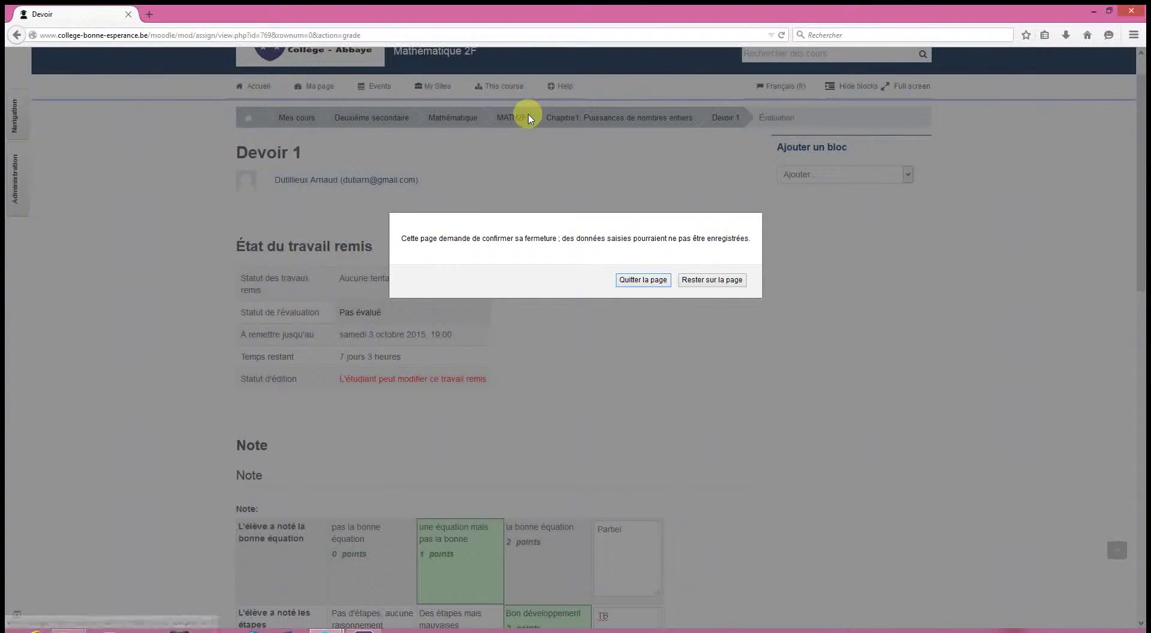
click(643, 278)
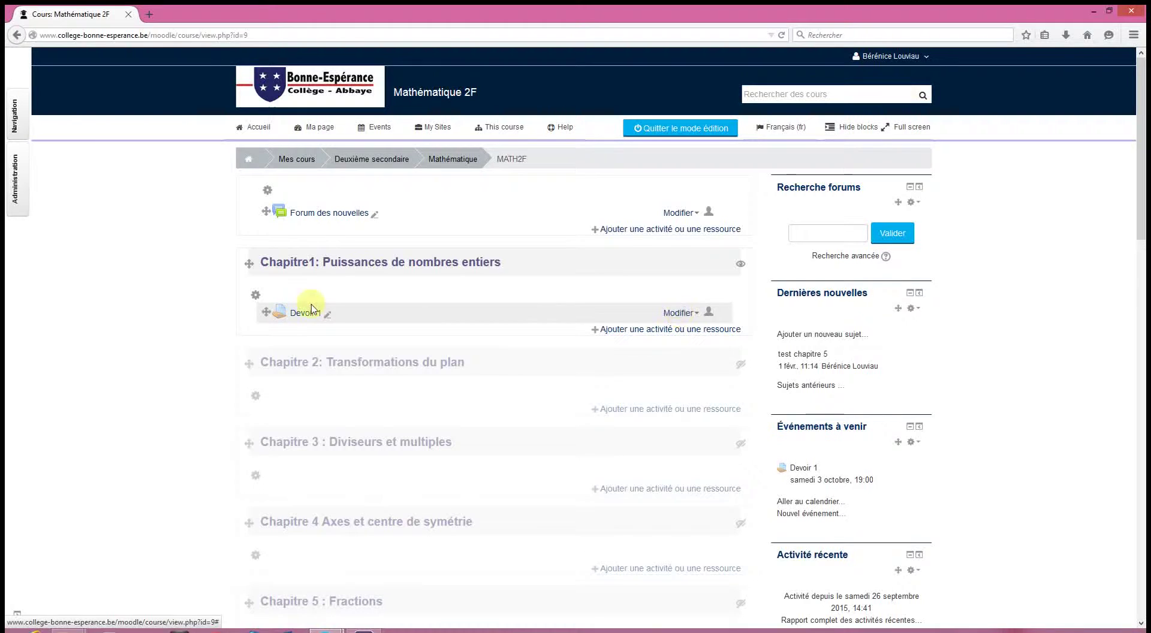
click(678, 313)
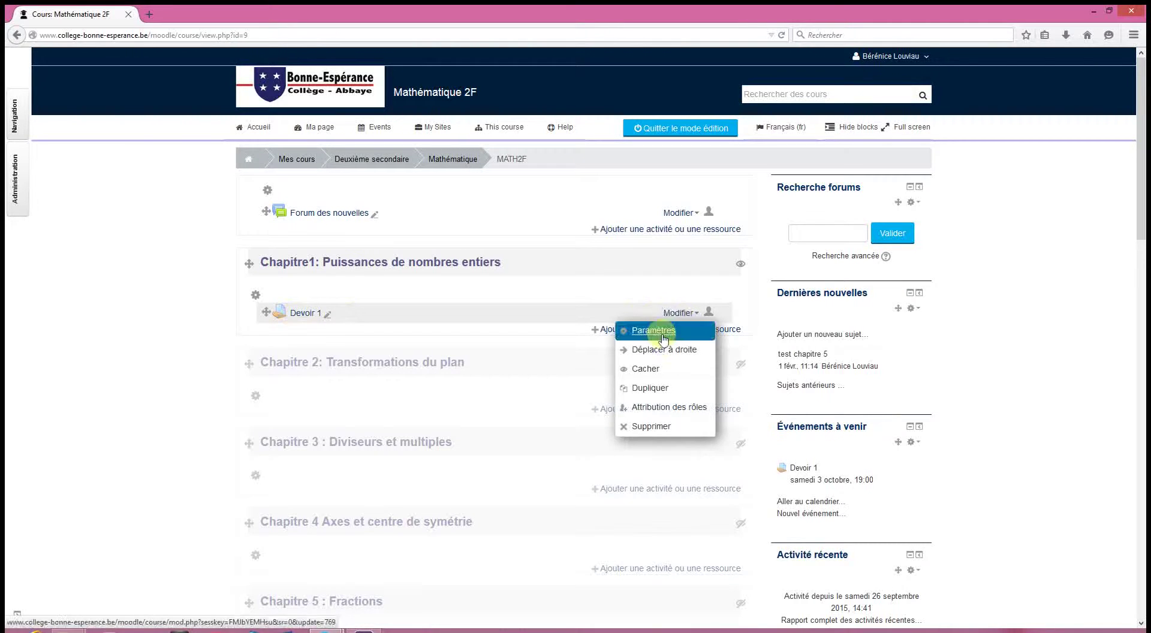
click(644, 327)
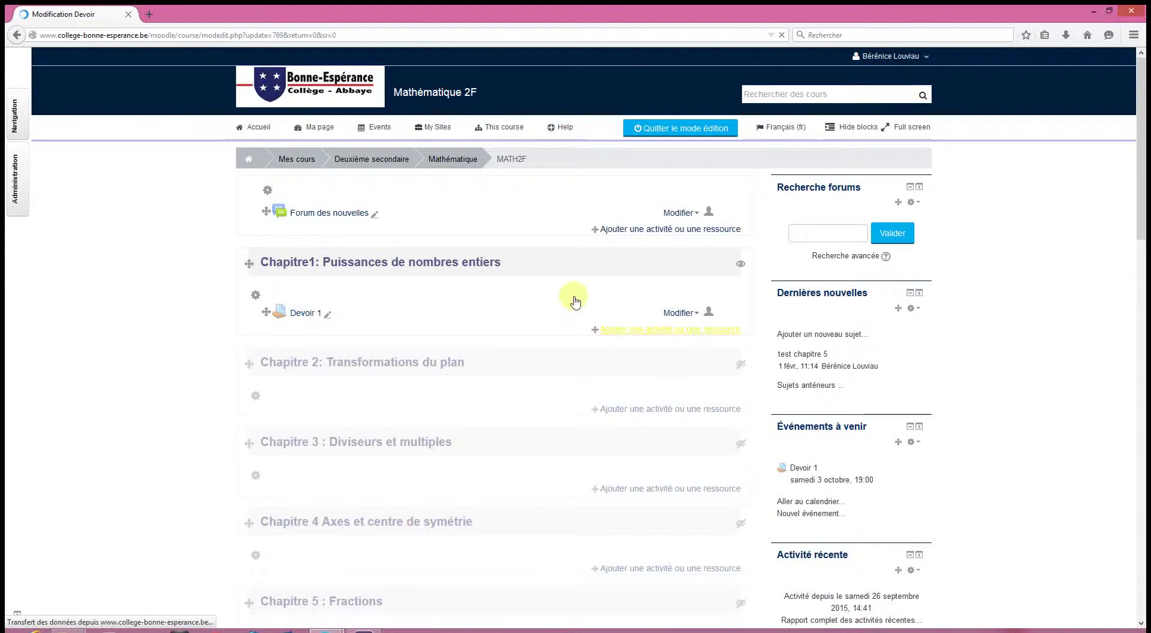
- Save and display the assignment, and review its evaluation summary, rubric criteria and rubric options
scroll(358, 366, down, 4)
scroll(358, 370, down, 10)
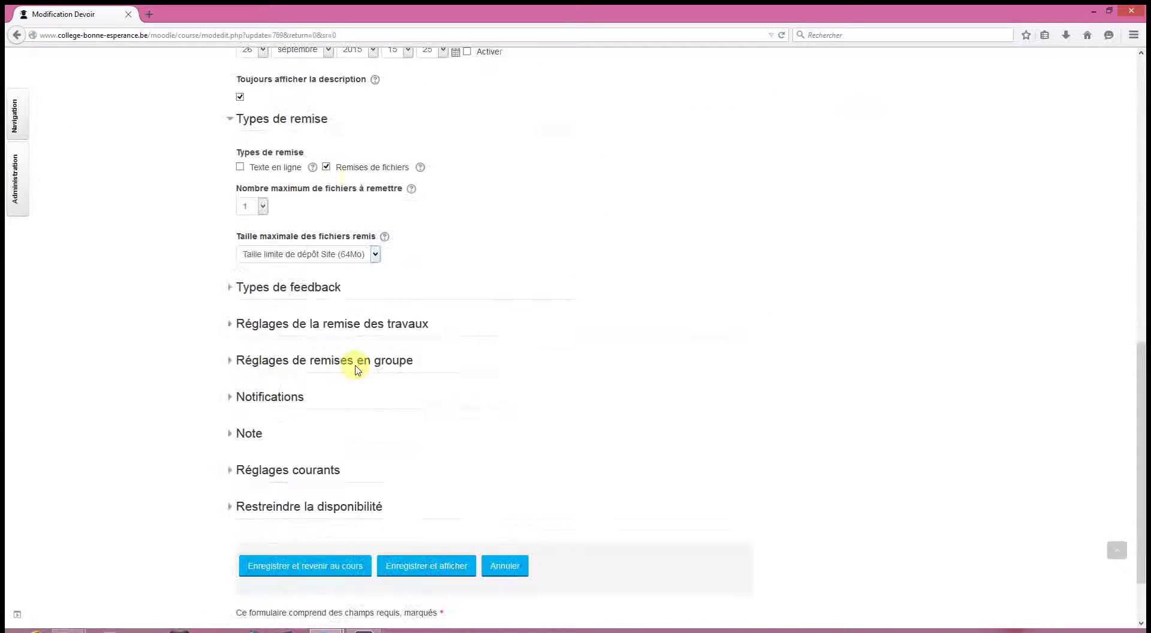
click(423, 492)
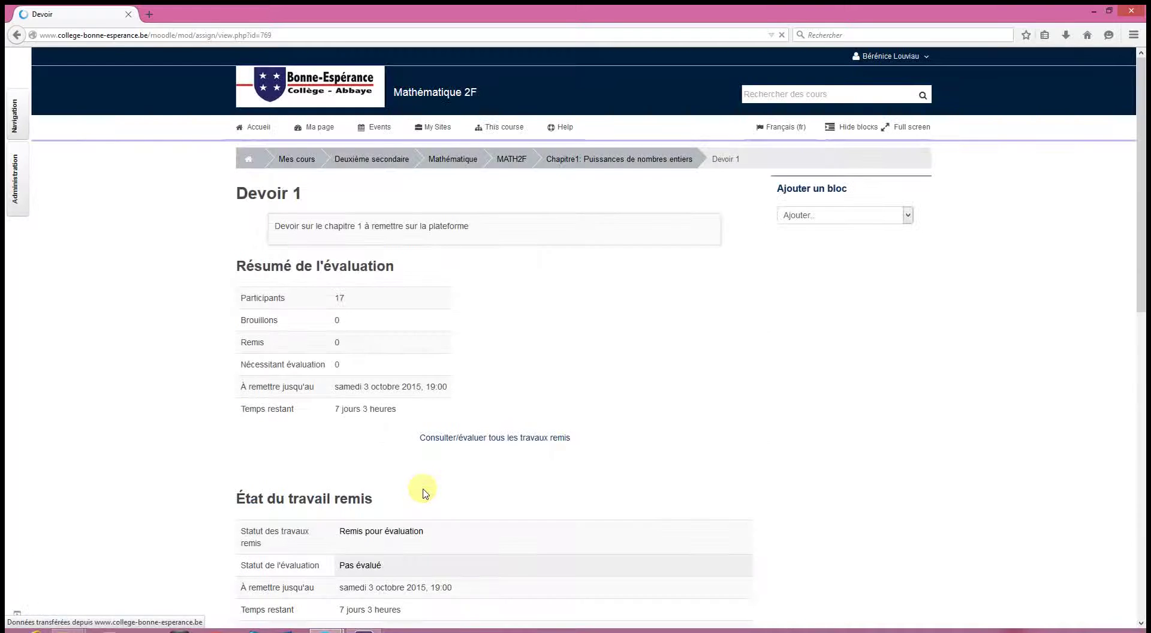
scroll(435, 491, down, 5)
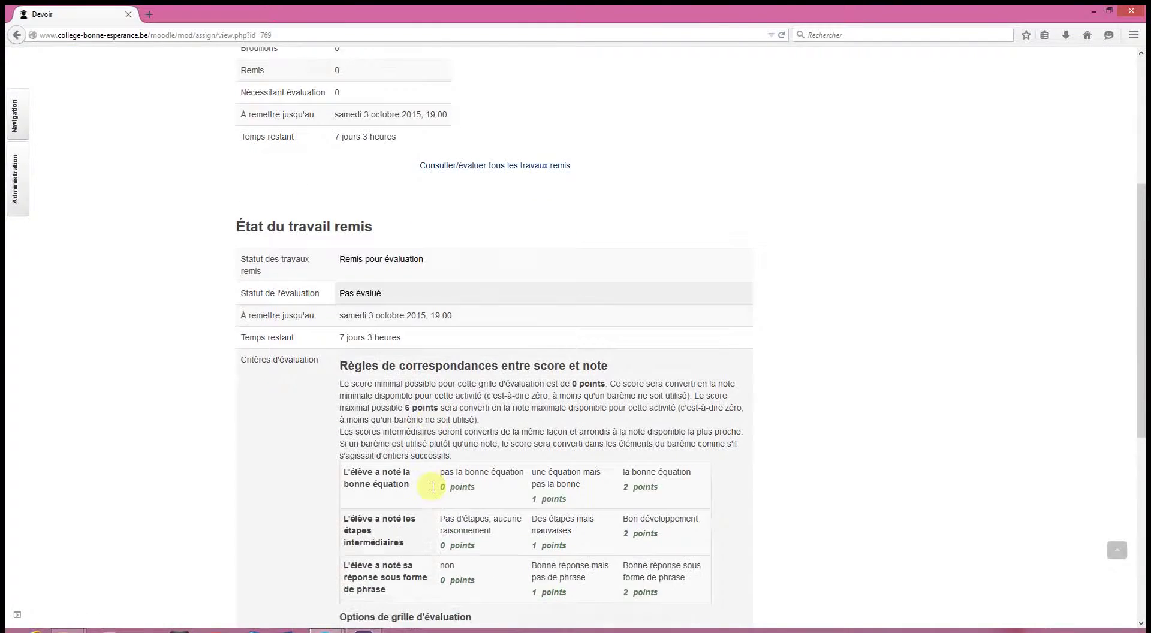
scroll(737, 411, down, 4)
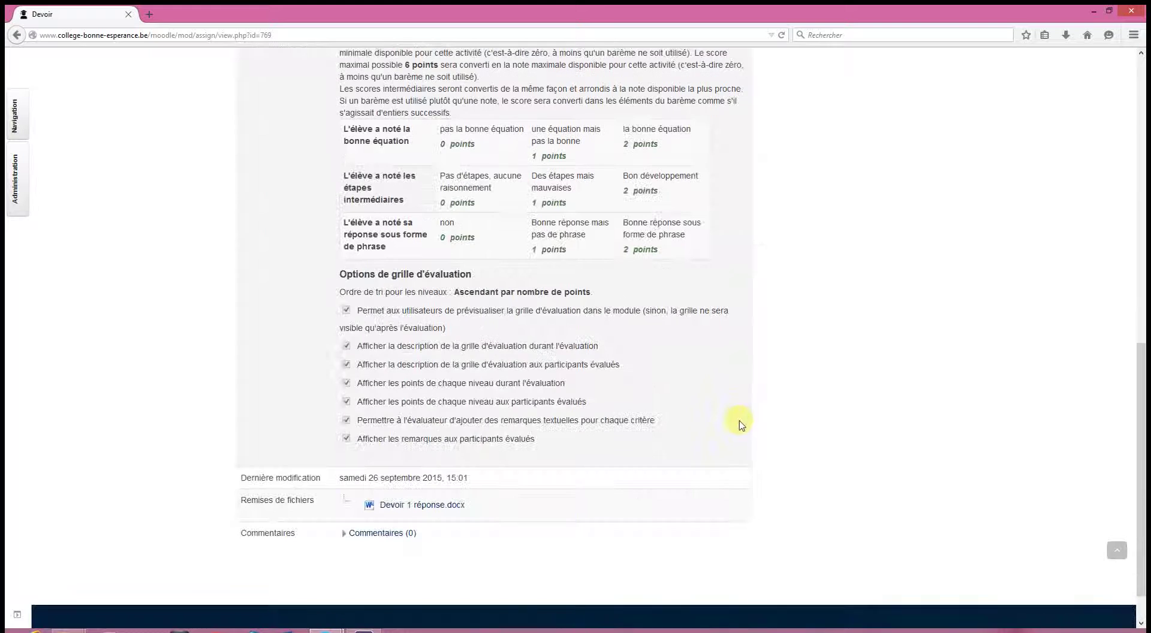
scroll(720, 407, up, 10)
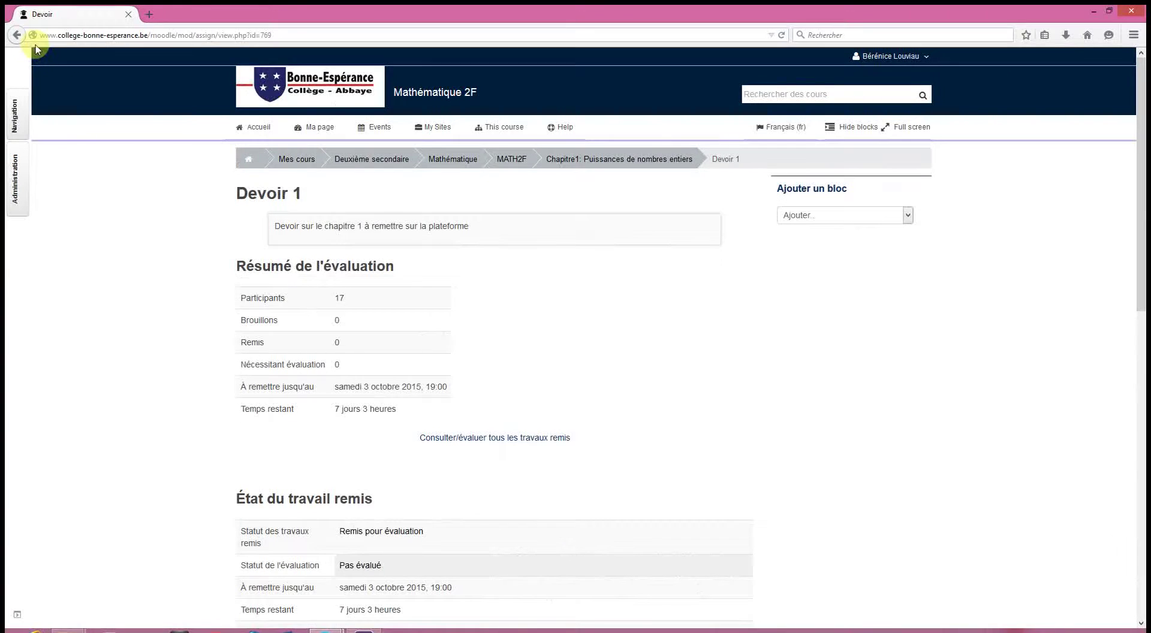
- Go back to the settings of Devoir 1, set the grading method to "Évaluation simple directe", and save and display the assignment
click(15, 36)
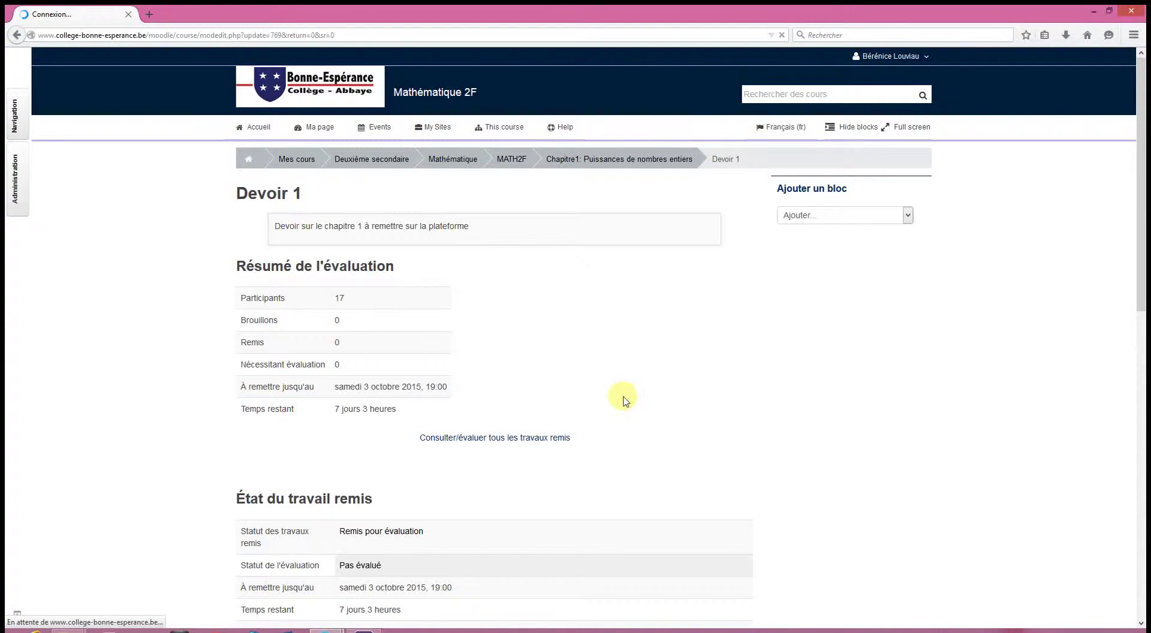
scroll(390, 348, up, 3)
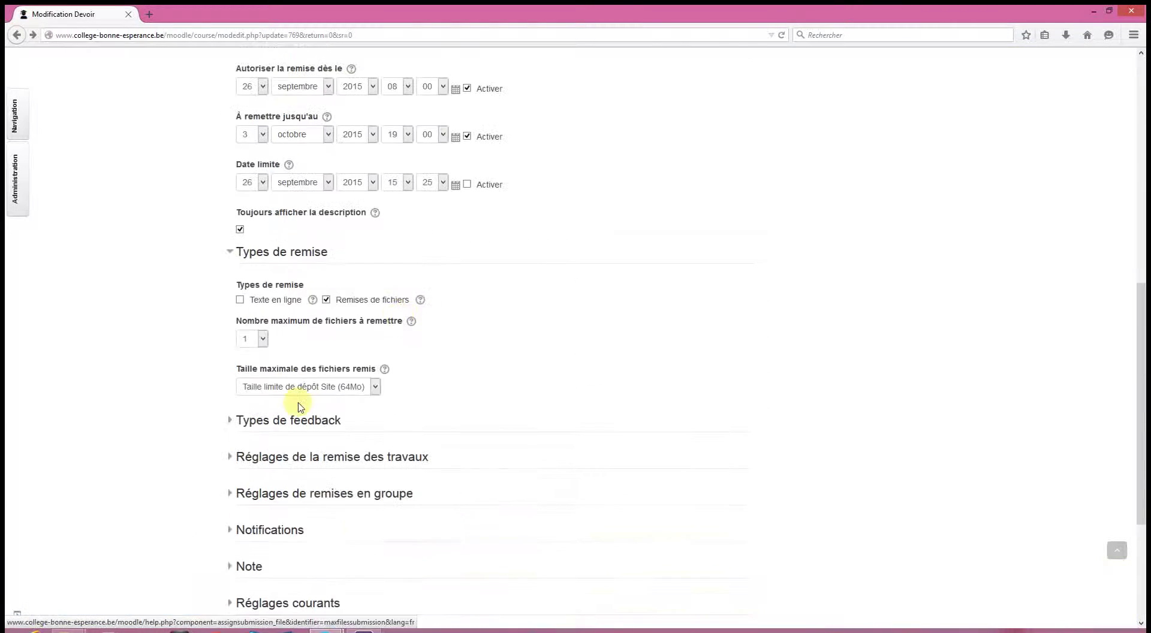
scroll(389, 506, down, 2)
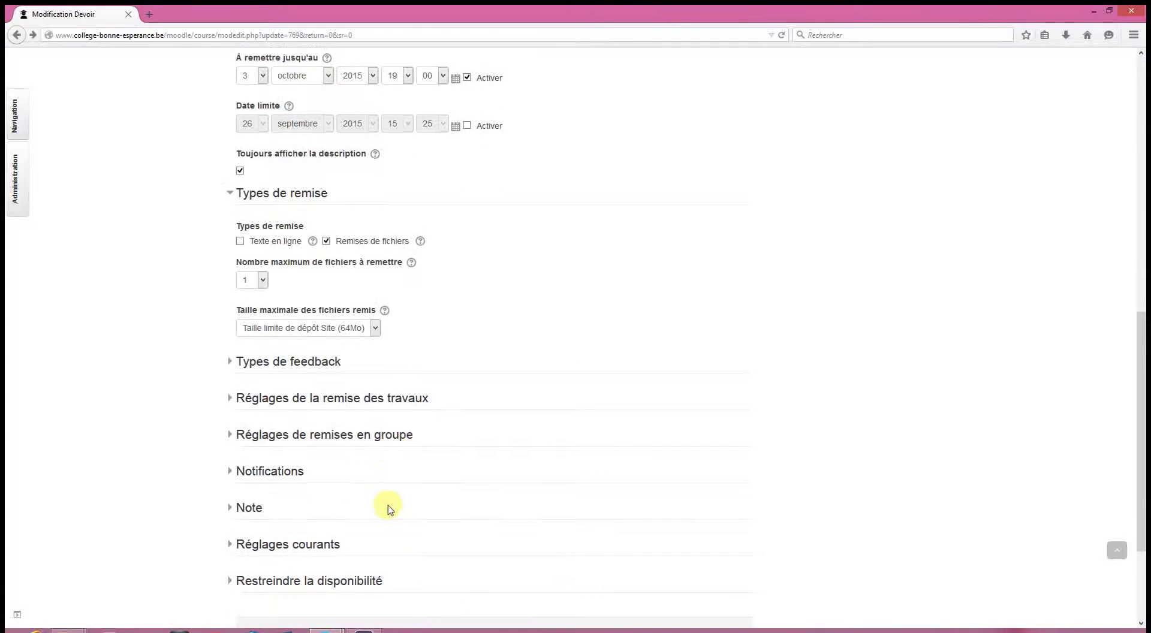
click(249, 508)
scroll(258, 509, down, 4)
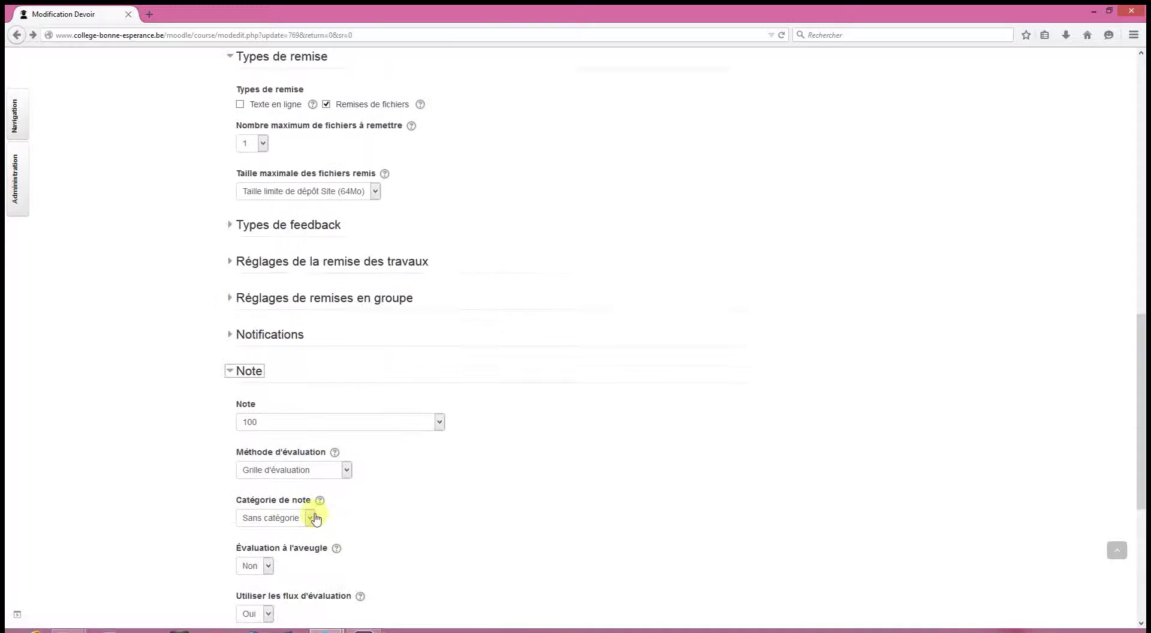
click(306, 471)
click(287, 481)
scroll(504, 488, down, 9)
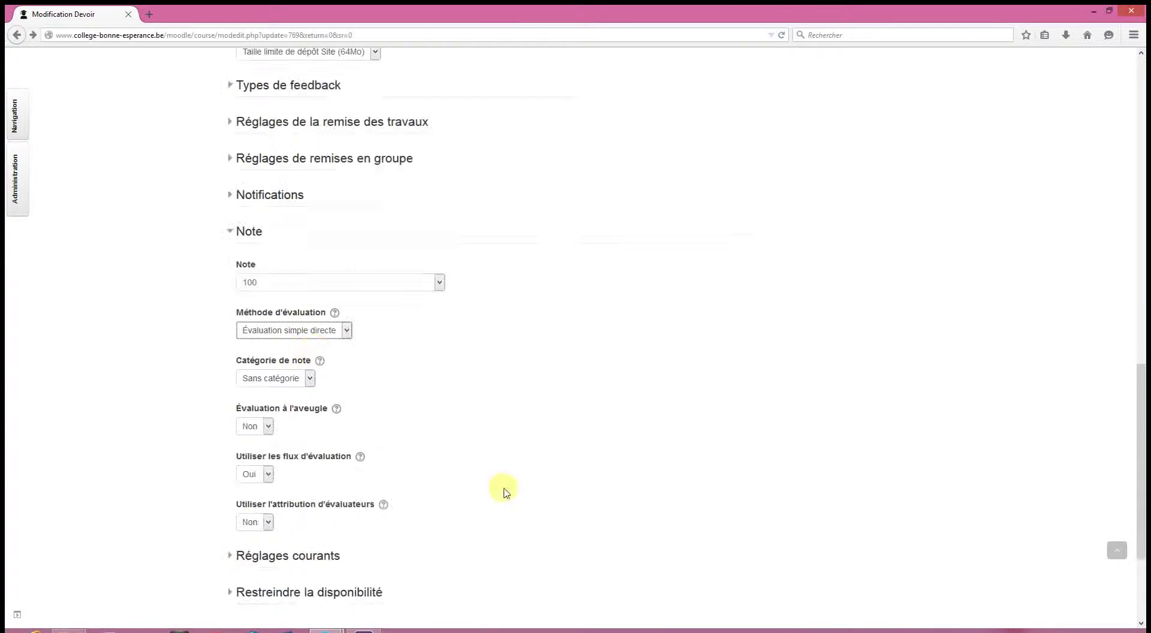
click(427, 488)
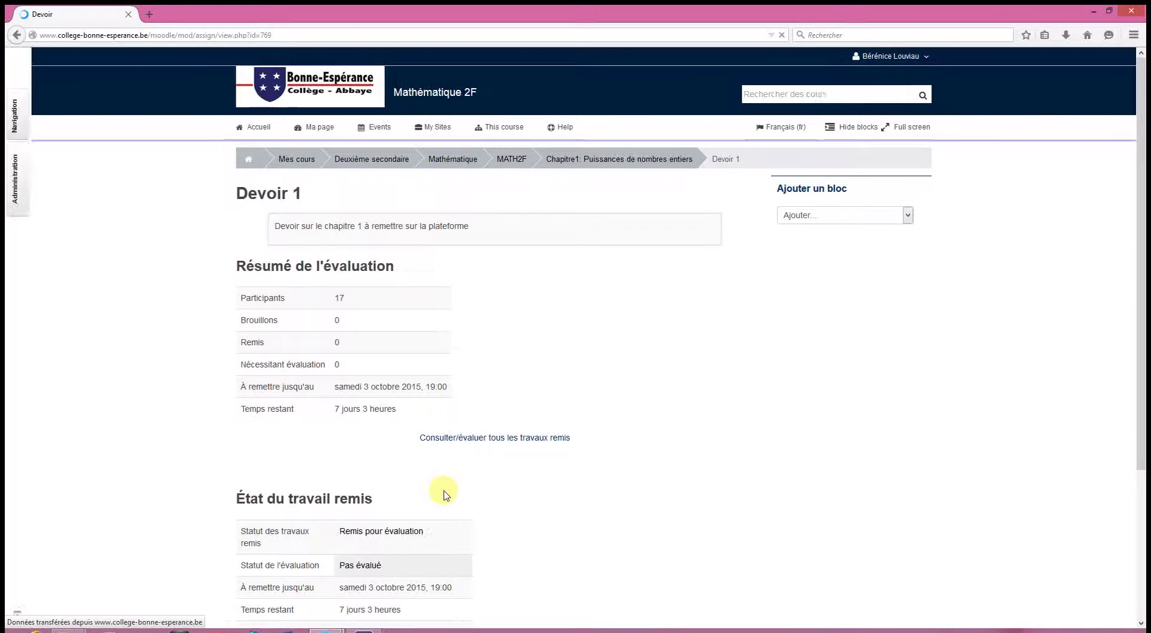
- Open the first student's grading form from the submissions list and examine its direct grading fields
scroll(444, 492, down, 3)
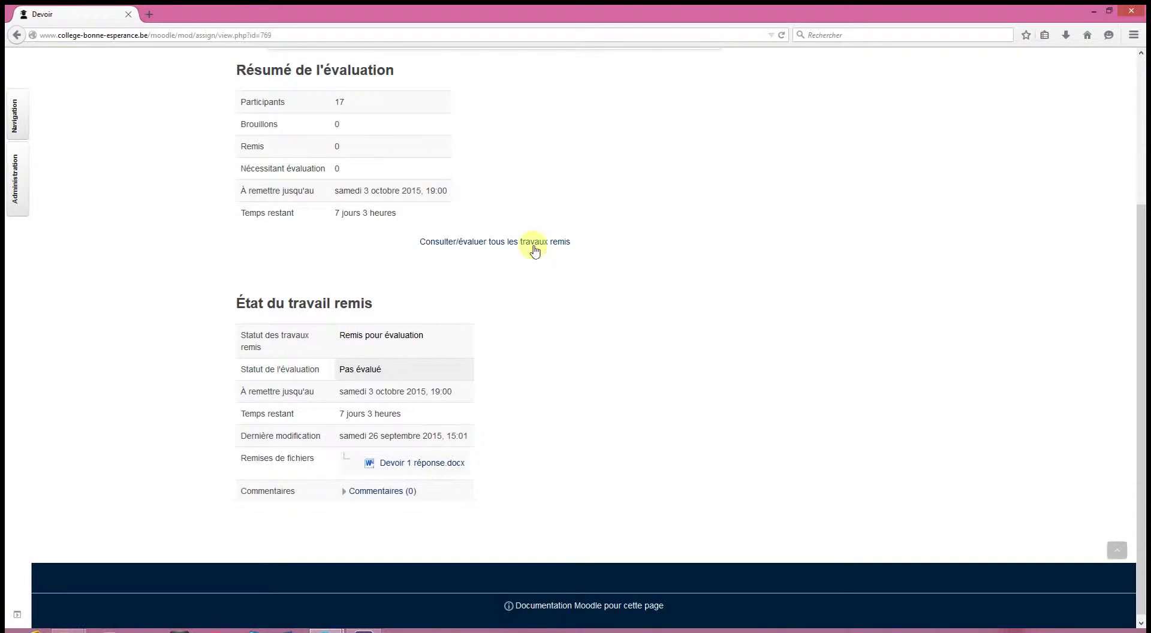
click(491, 241)
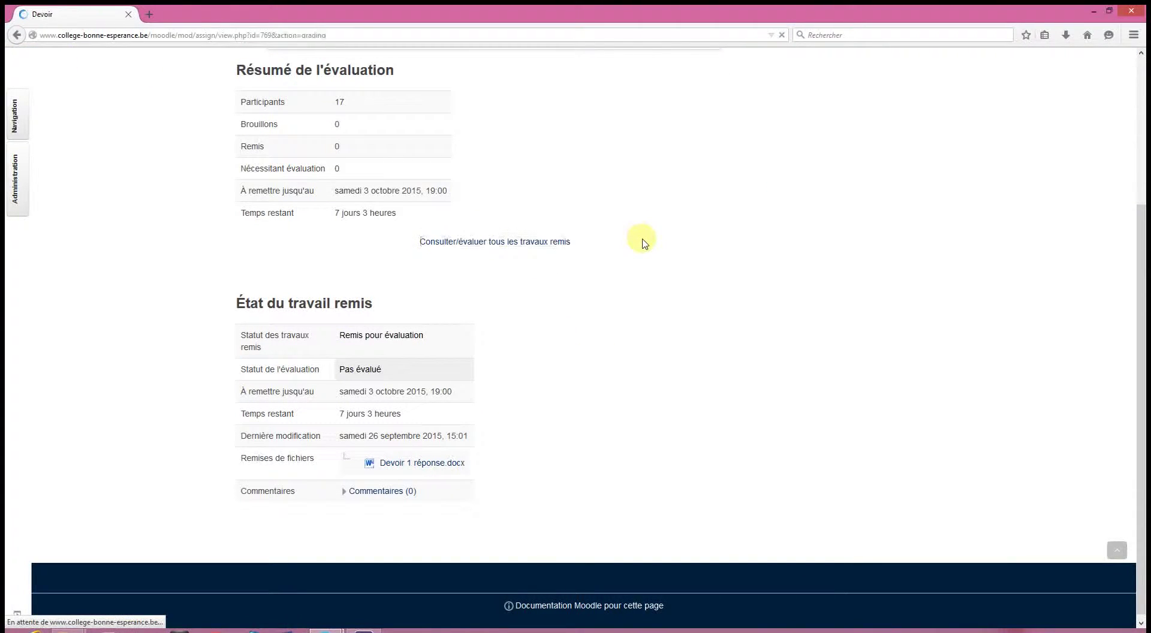
click(642, 348)
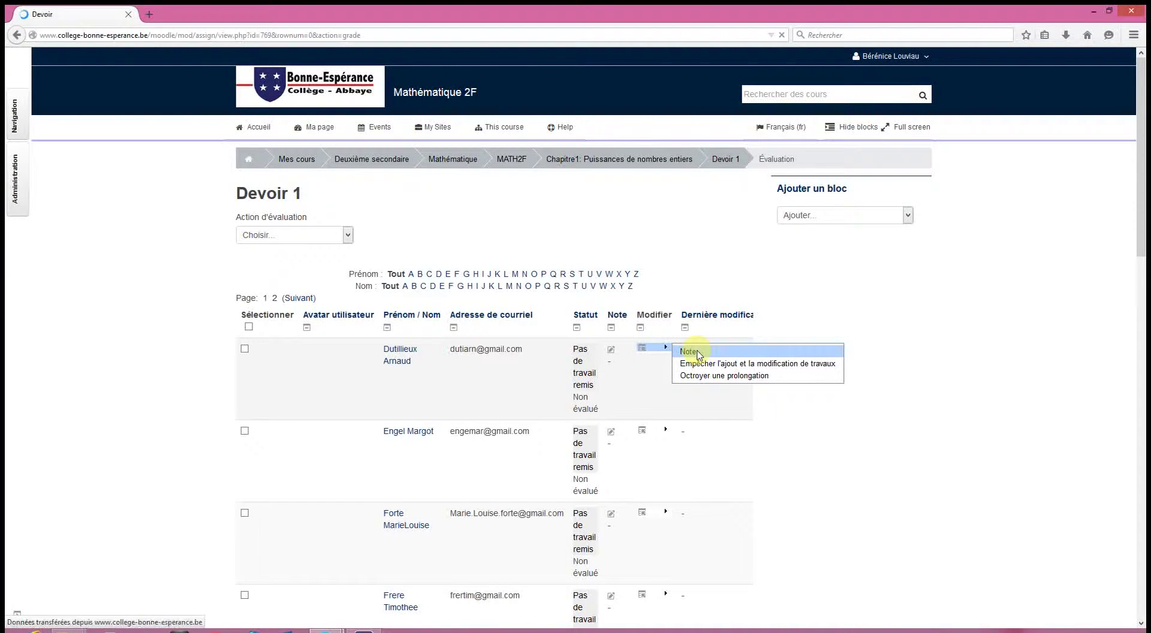
scroll(653, 356, down, 4)
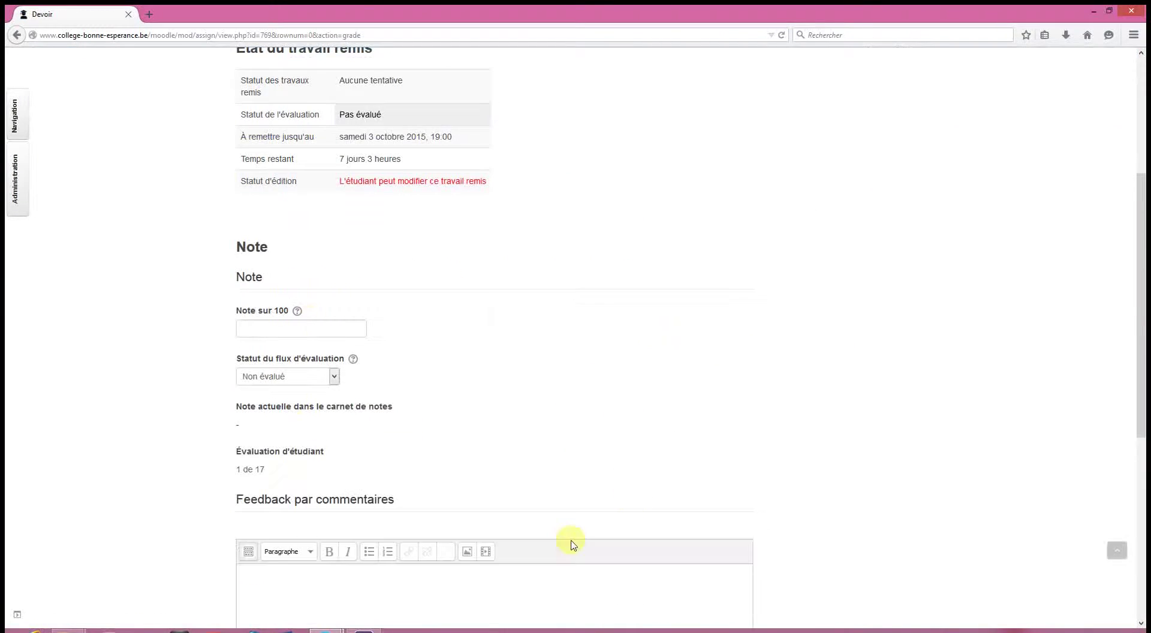
scroll(342, 373, up, 3)
scroll(406, 393, down, 8)
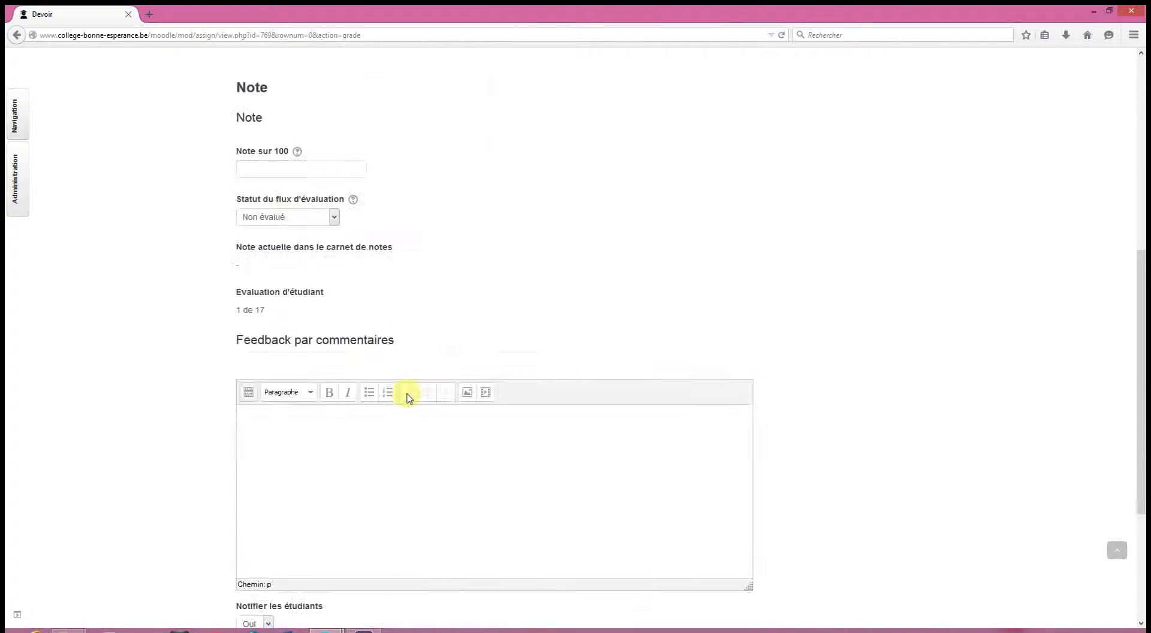
scroll(385, 471, up, 8)
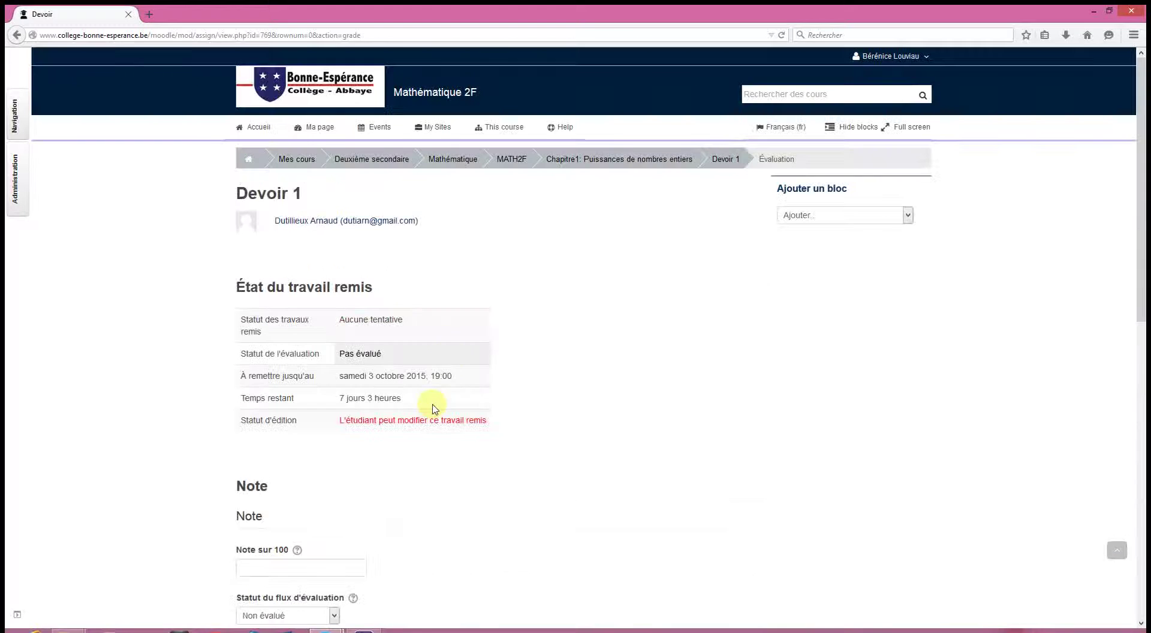
- Return to the MATH2F course page and open the settings of Devoir 1 again
click(509, 159)
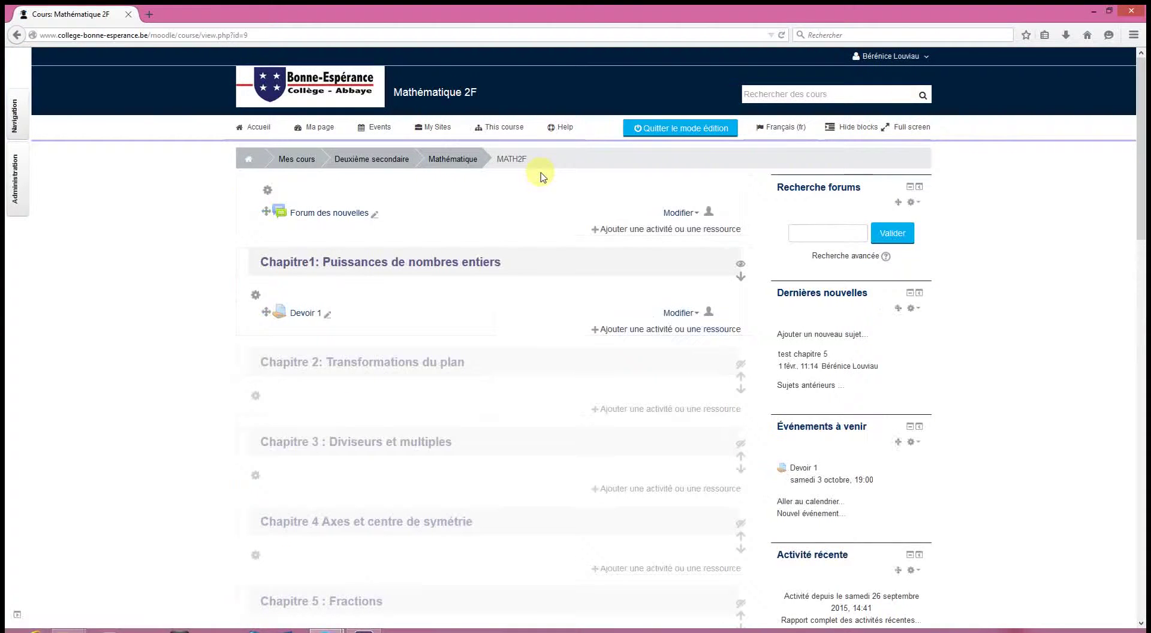
click(686, 313)
click(670, 331)
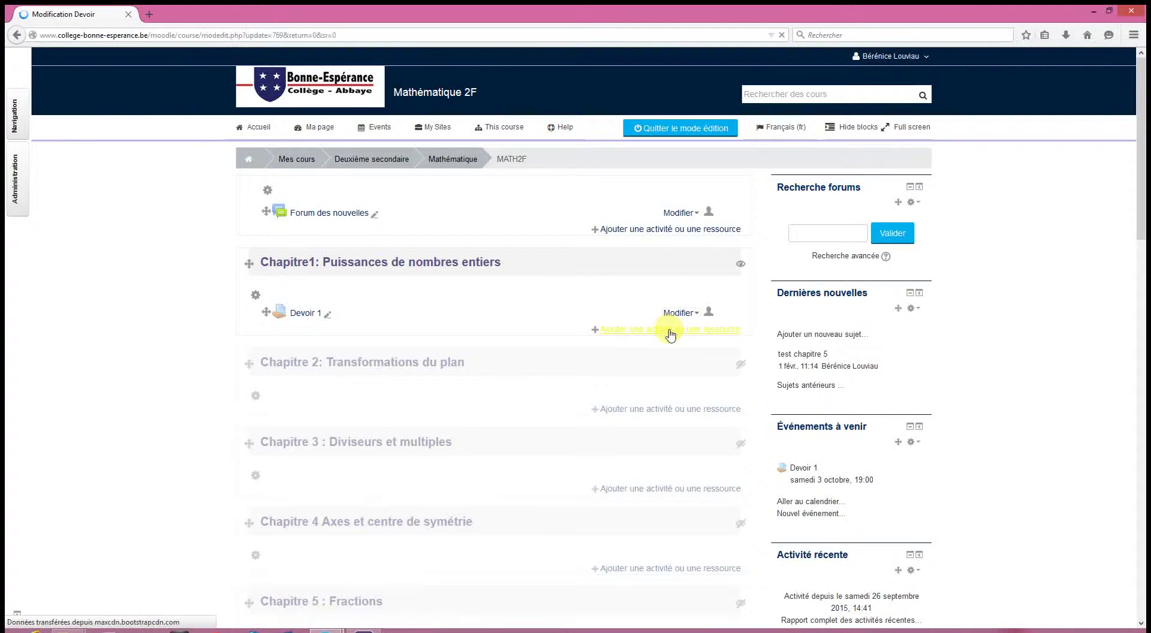
- Set the grading method in the Note section to "Grille d'évaluation", and save and display the assignment
scroll(406, 473, down, 10)
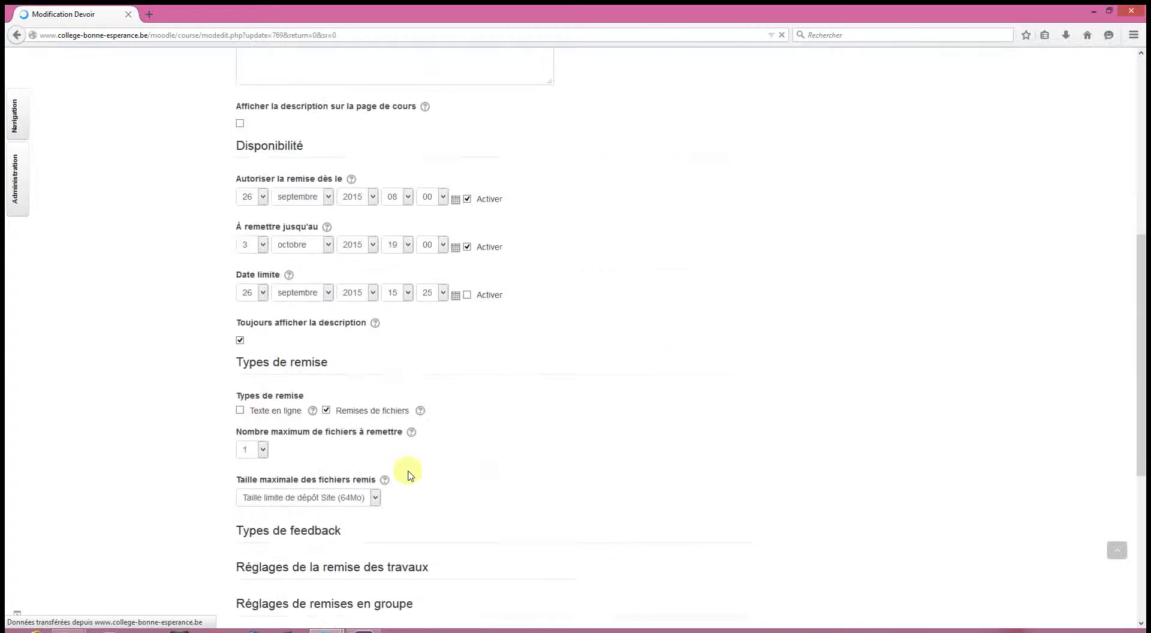
scroll(321, 442, down, 2)
click(255, 461)
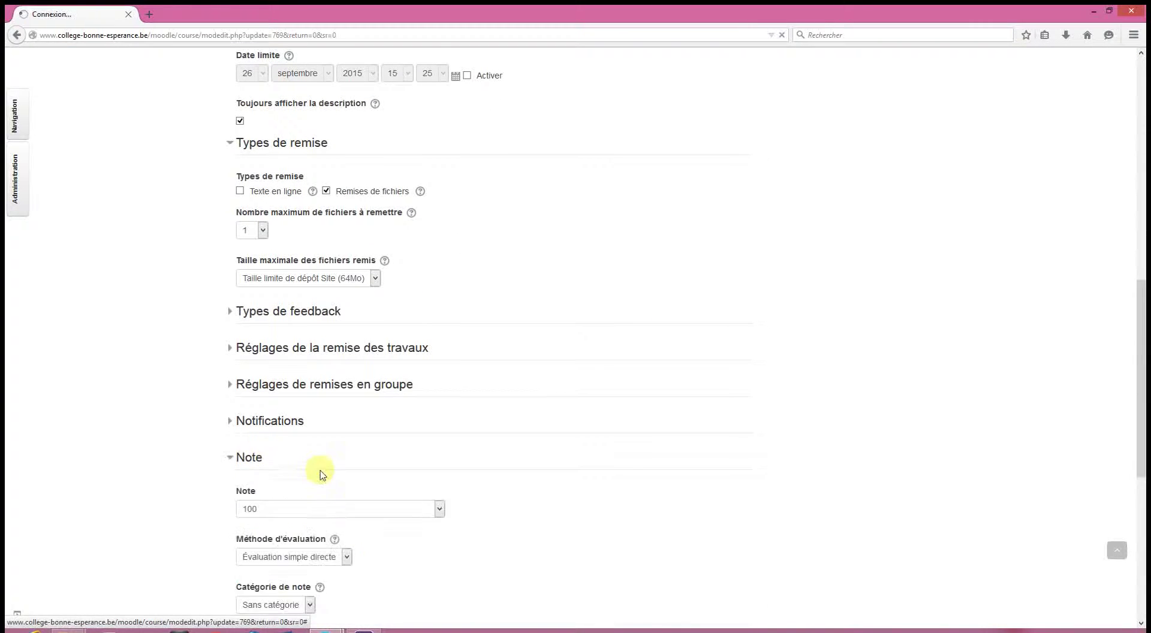
scroll(321, 470, down, 2)
scroll(344, 478, down, 1)
click(345, 436)
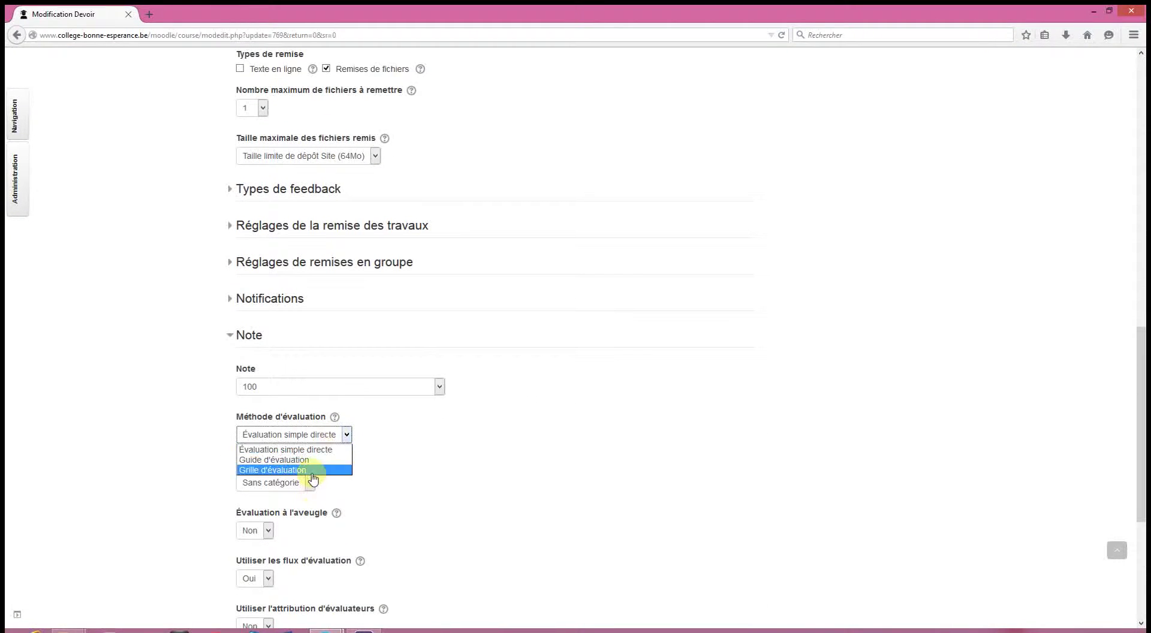
click(312, 474)
scroll(424, 496, down, 5)
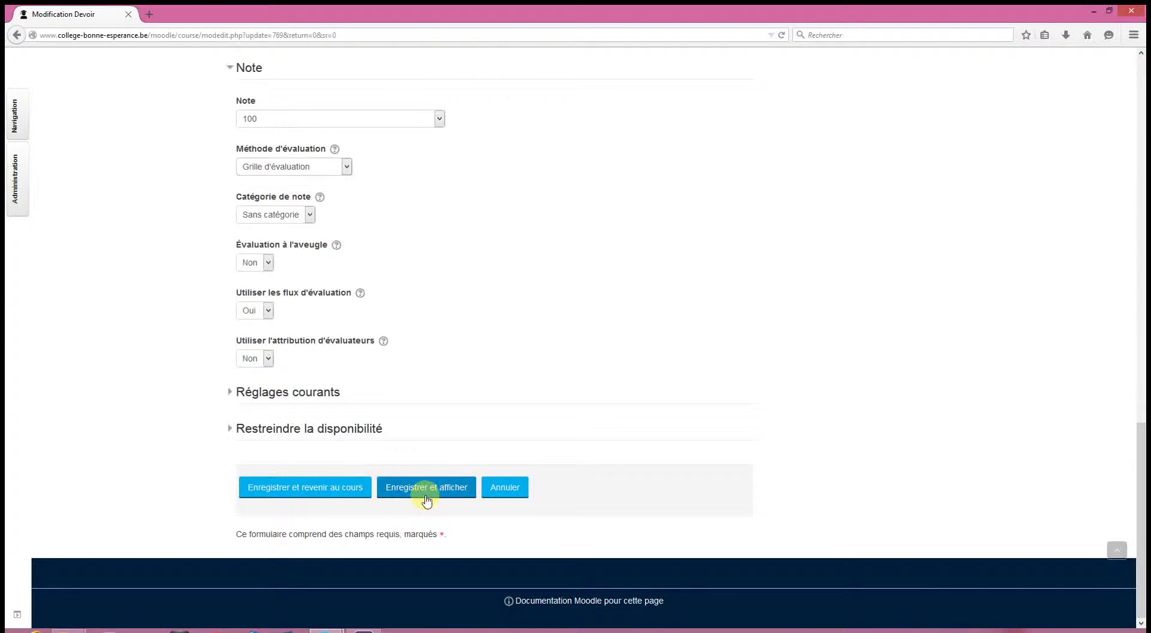
click(425, 493)
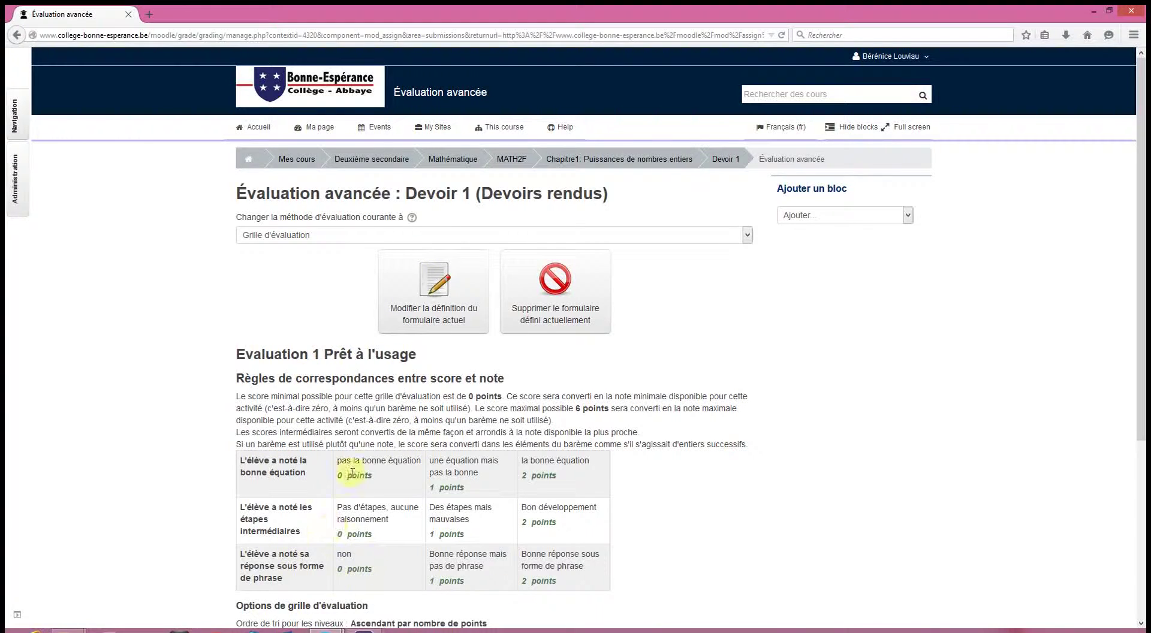
- Examine the rubric's criteria, options and available grading methods on the advanced grading page, keeping "Grille d'évaluation" selected
scroll(483, 519, down, 4)
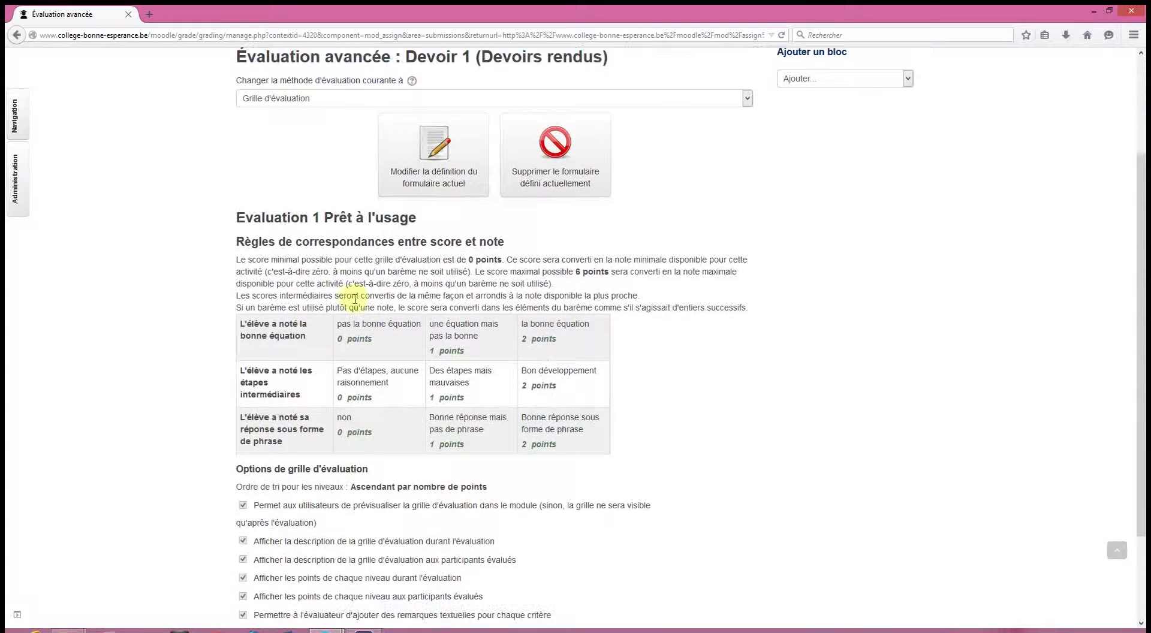
scroll(358, 518, down, 2)
scroll(347, 489, up, 6)
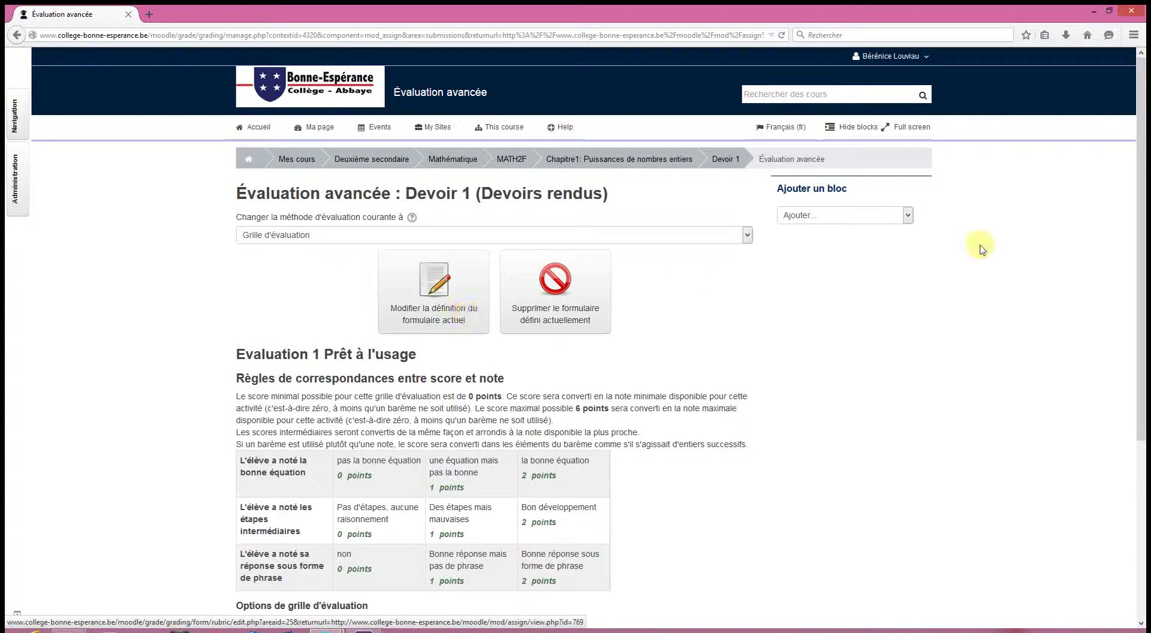
click(747, 235)
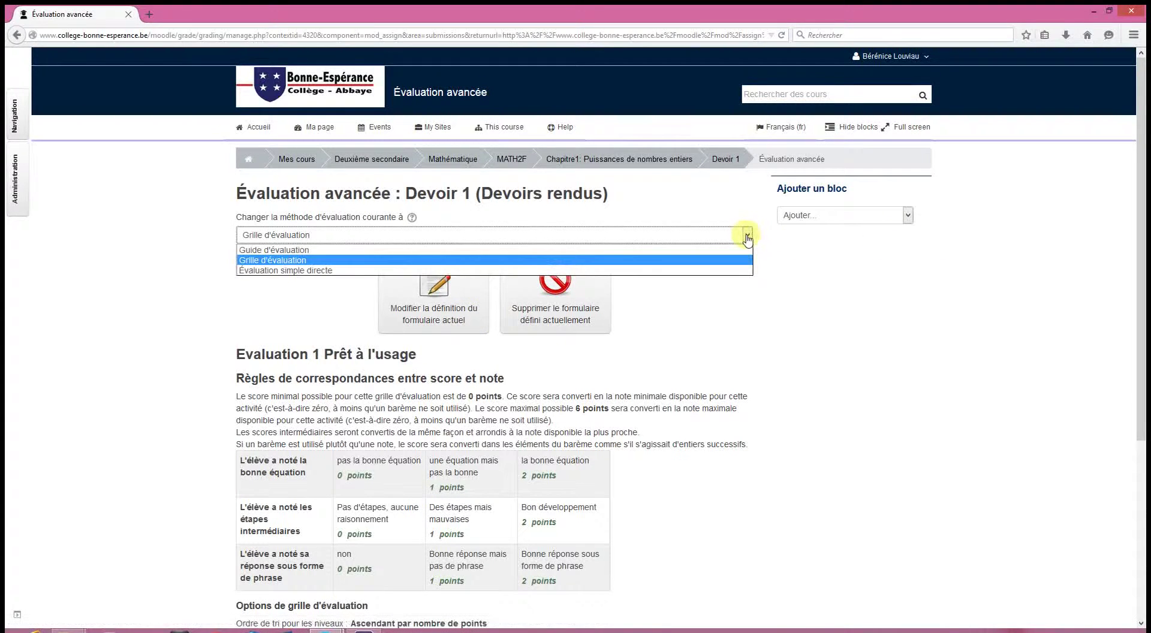
click(332, 263)
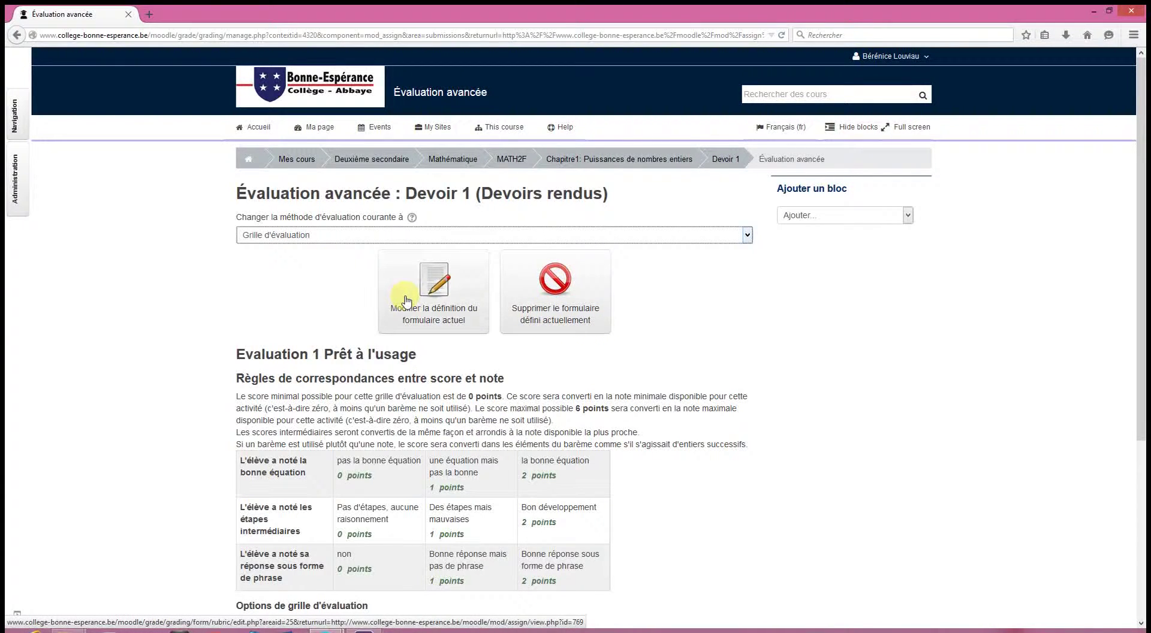
scroll(399, 535, down, 2)
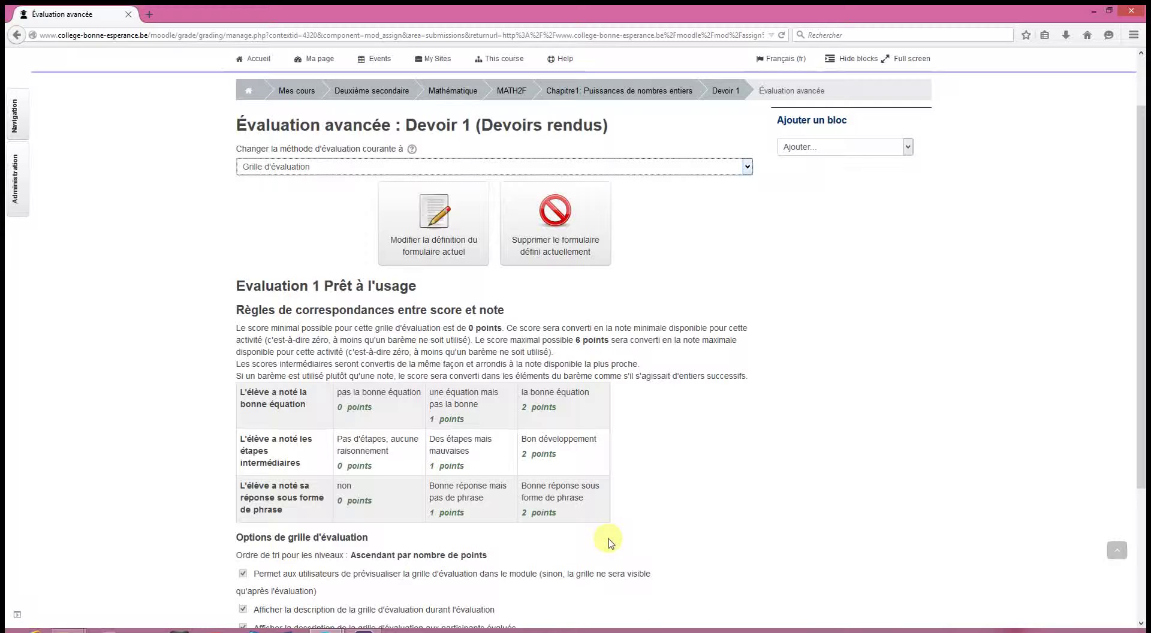
- Return from the advanced grading page to the MATH2F course page and examine the editing actions available for Devoir 1
scroll(768, 267, down, 2)
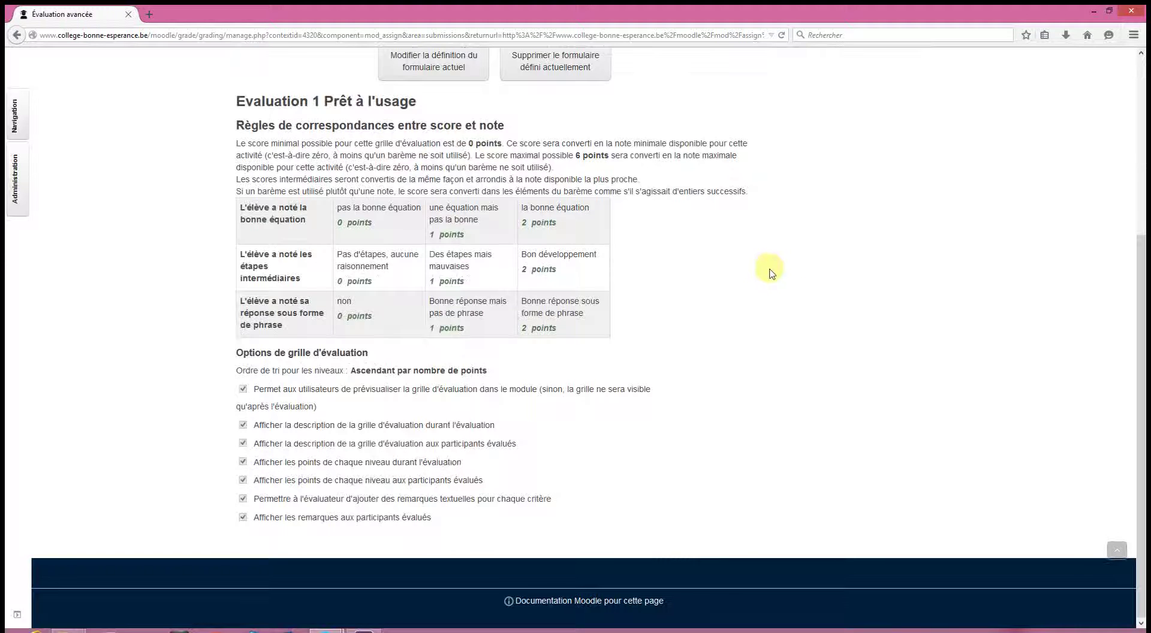
scroll(771, 273, up, 3)
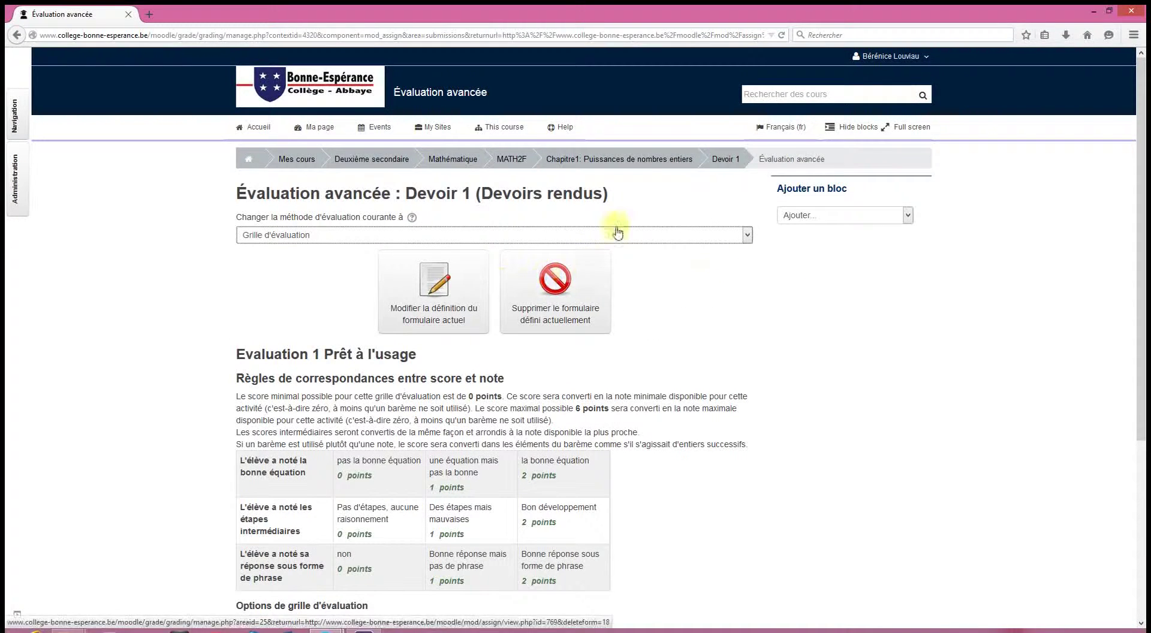
click(510, 160)
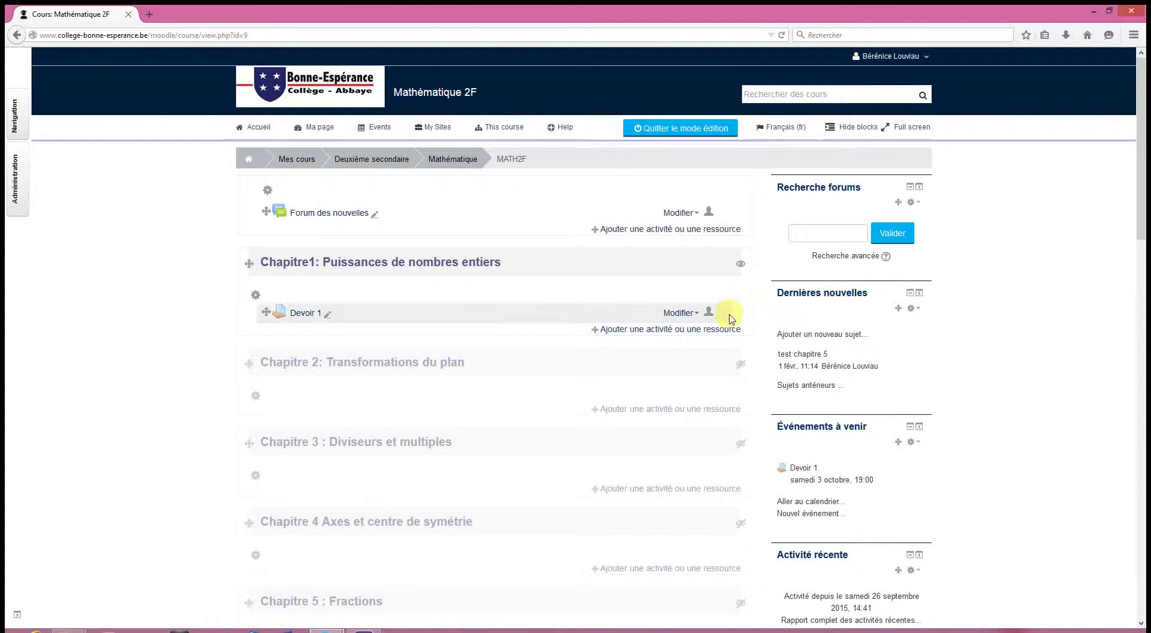
click(698, 314)
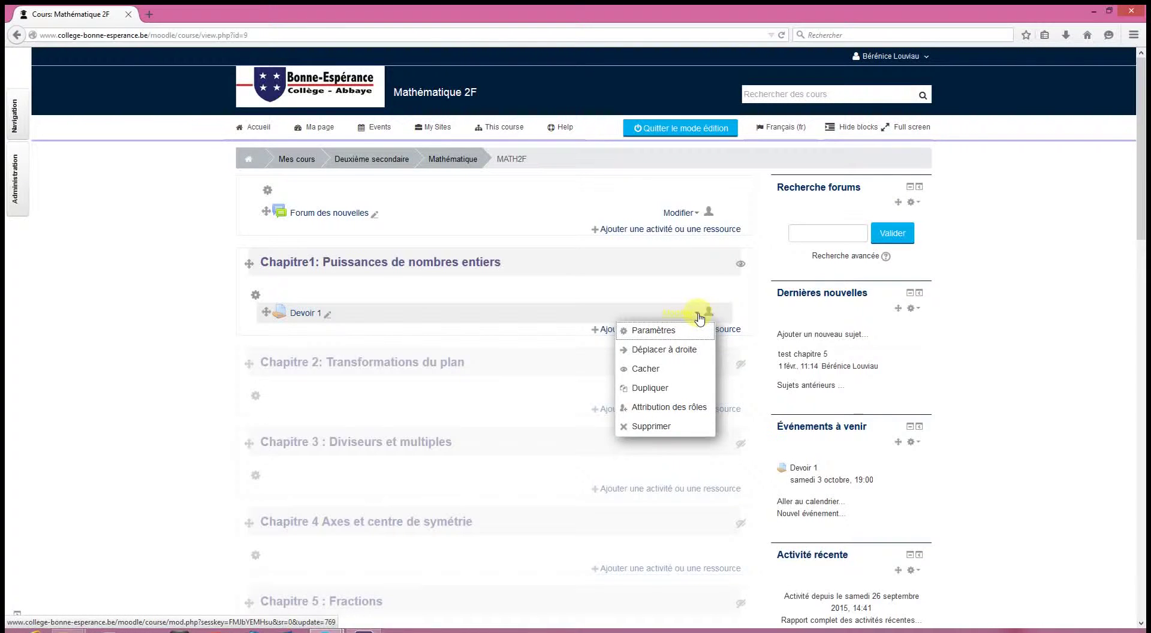
click(542, 340)
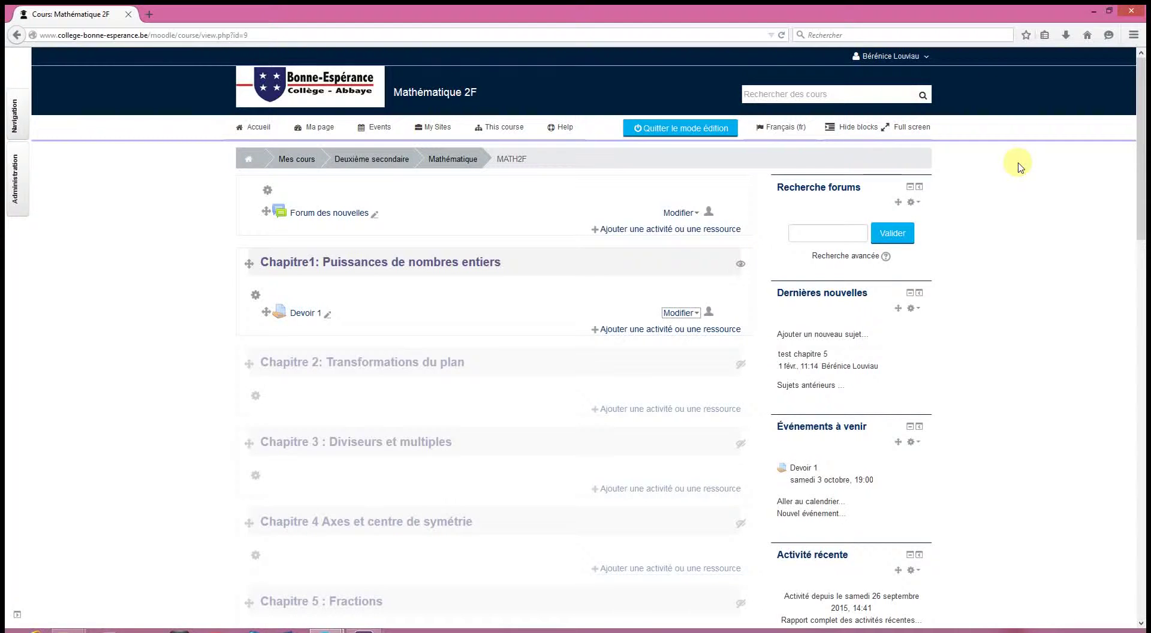
- Turn off editing mode for the MATH2F course and view the course page without editing controls
click(724, 127)
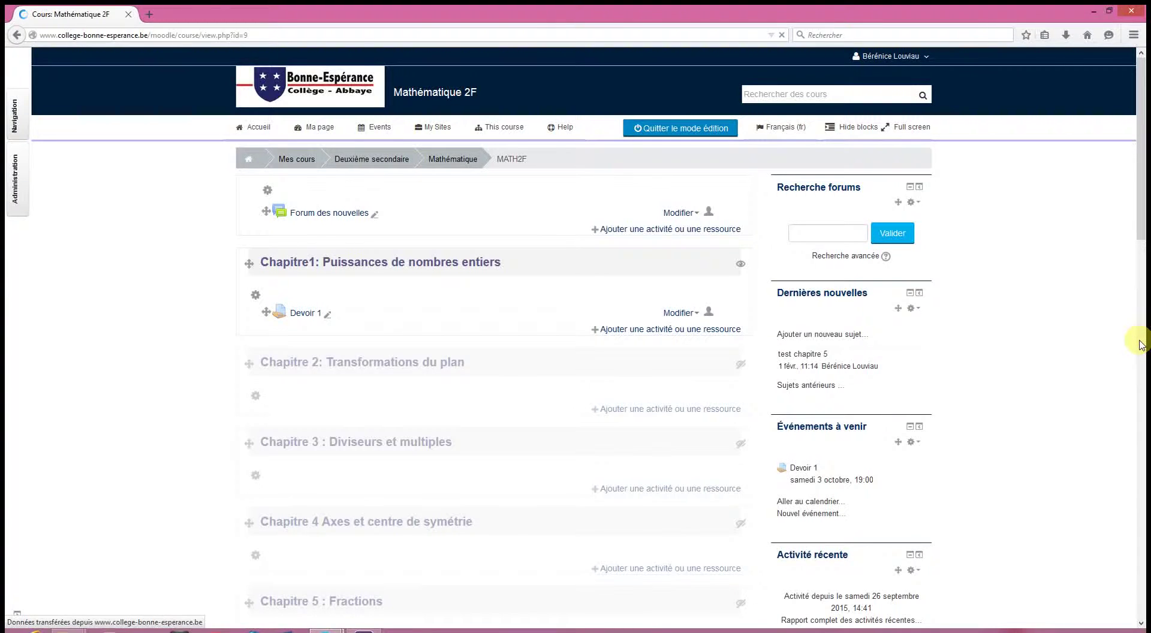
scroll(1138, 346, down, 3)
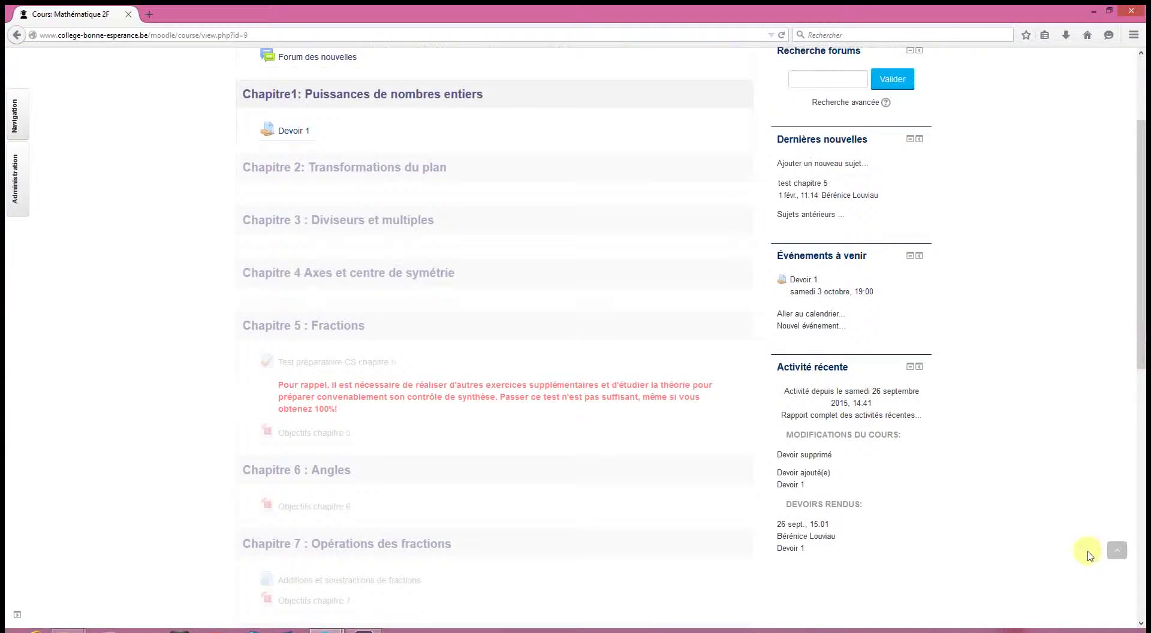
click(1044, 631)
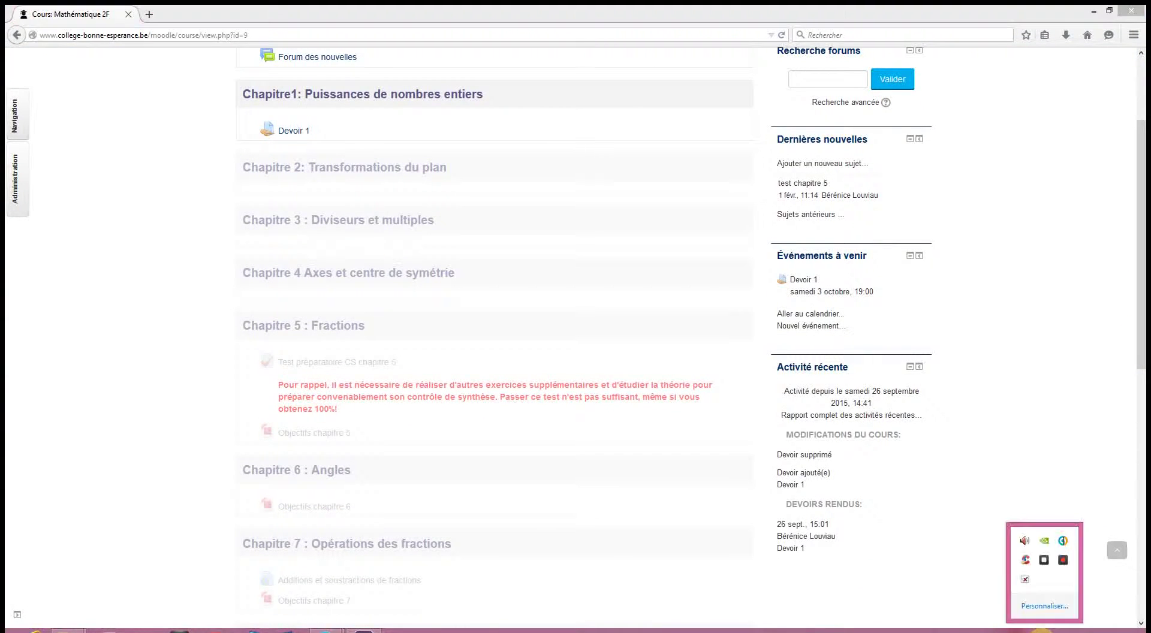